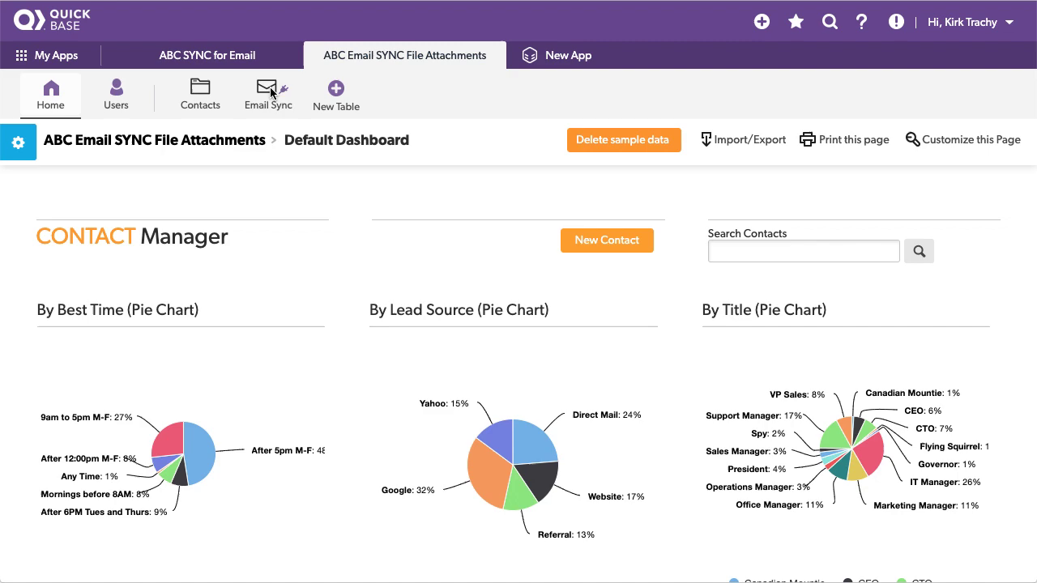
Download the first email's Email Attachment file from the Email Sync table's File Attachment of Email column
left_click(272, 93)
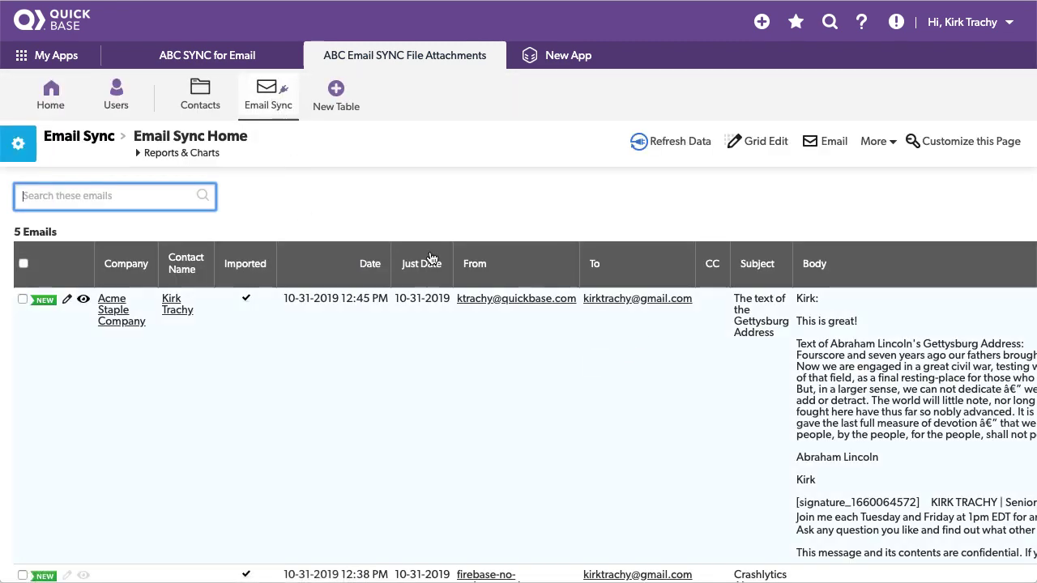
scroll(426, 359, "right", 10)
scroll(430, 362, "right", 10)
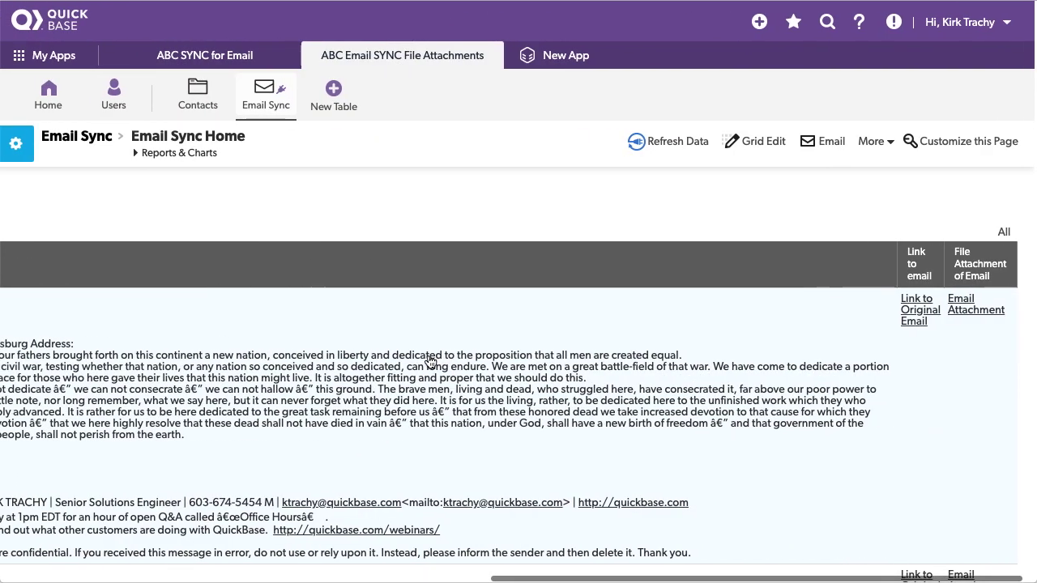
left_click(975, 316)
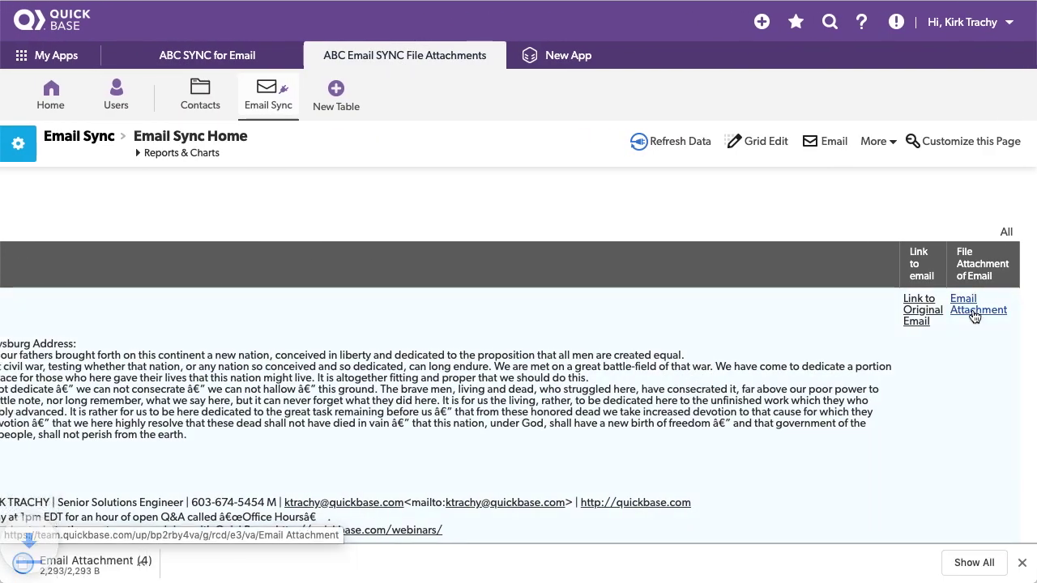
Open Email Attachment (4) in TextEdit and read through the Gettysburg Address email text
left_click(88, 575)
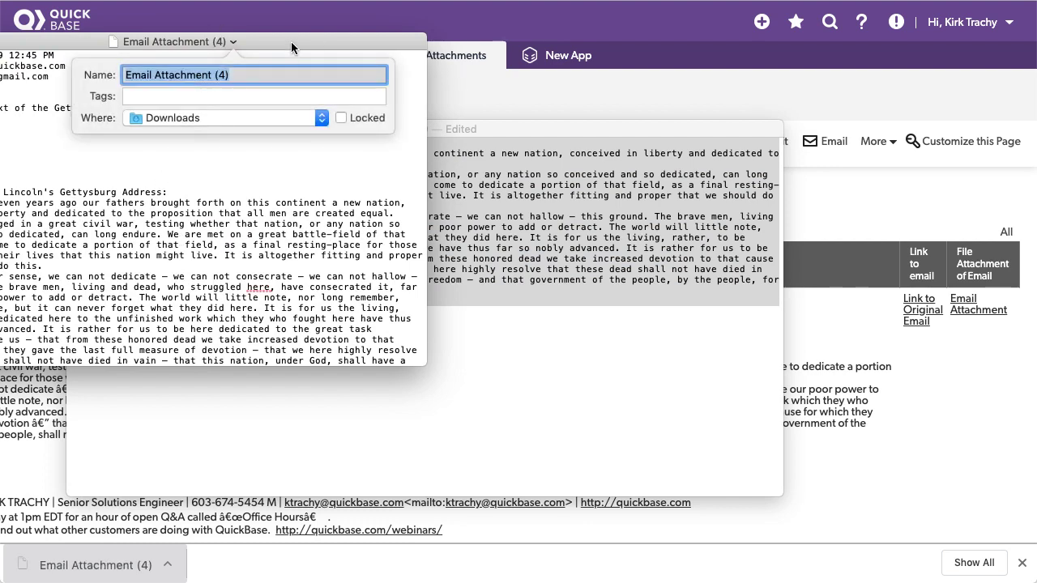
left_click_drag(291, 41, 520, 59)
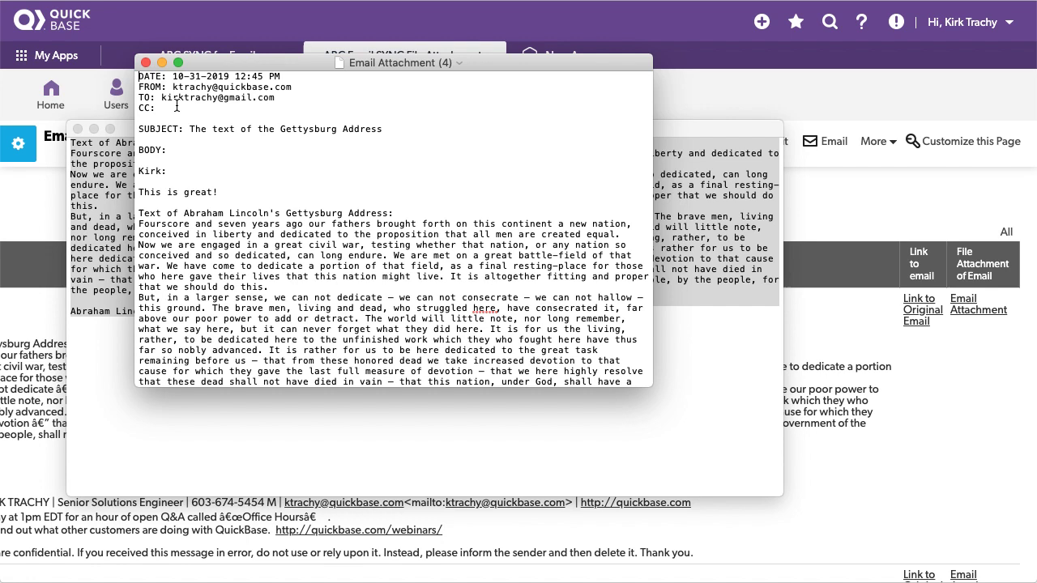
scroll(311, 240, "down", 10)
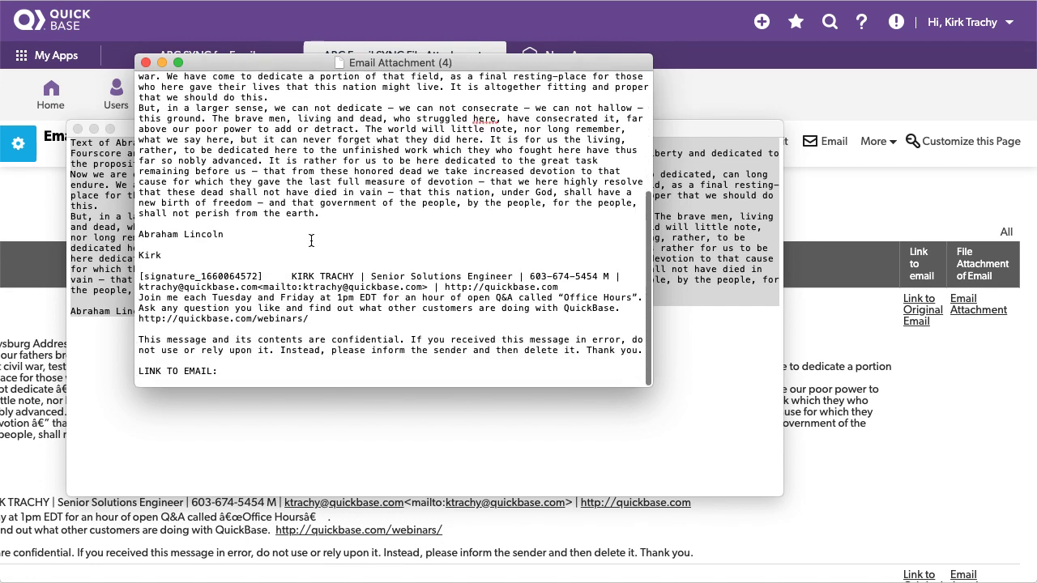
scroll(311, 241, "up", 10)
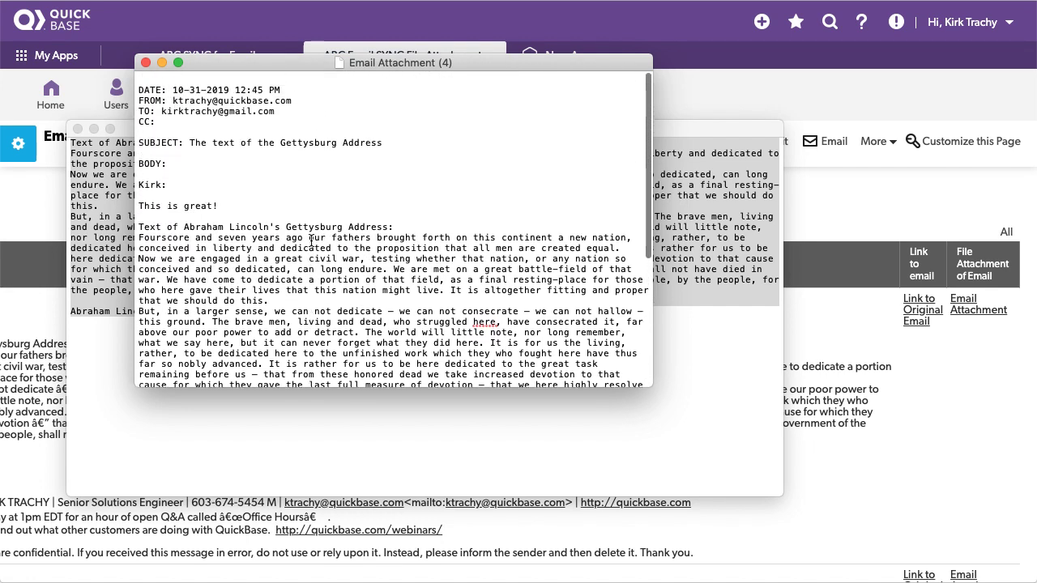
Return to Quick Base and open the first email's record from the Email Sync list
left_click(832, 77)
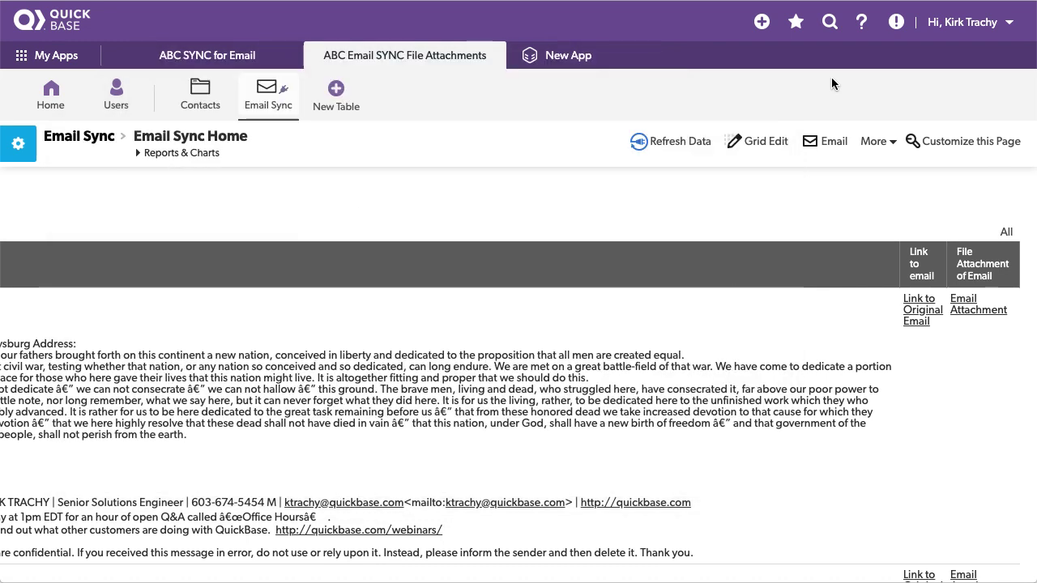
left_click(272, 90)
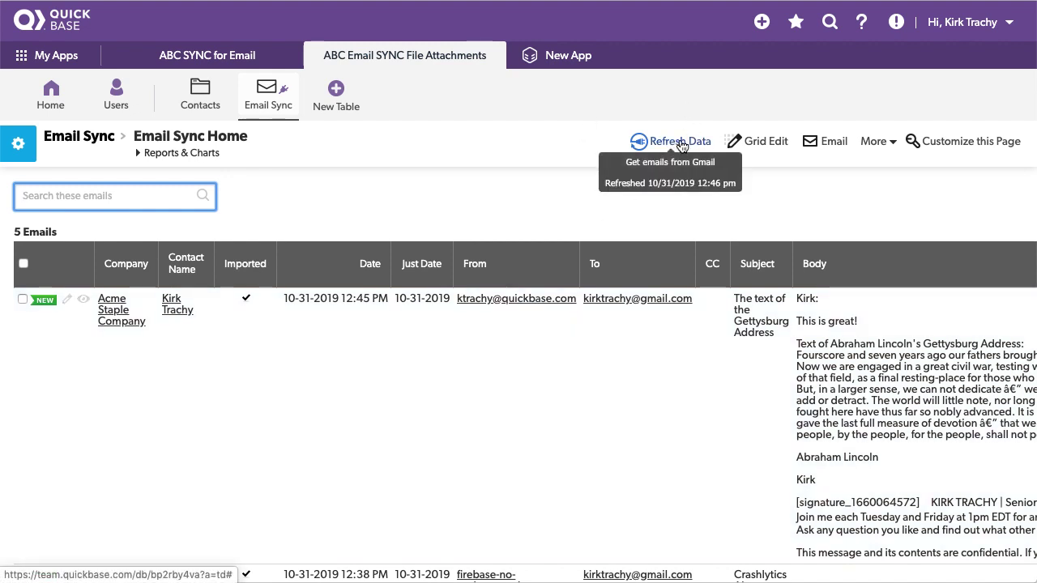
left_click(85, 302)
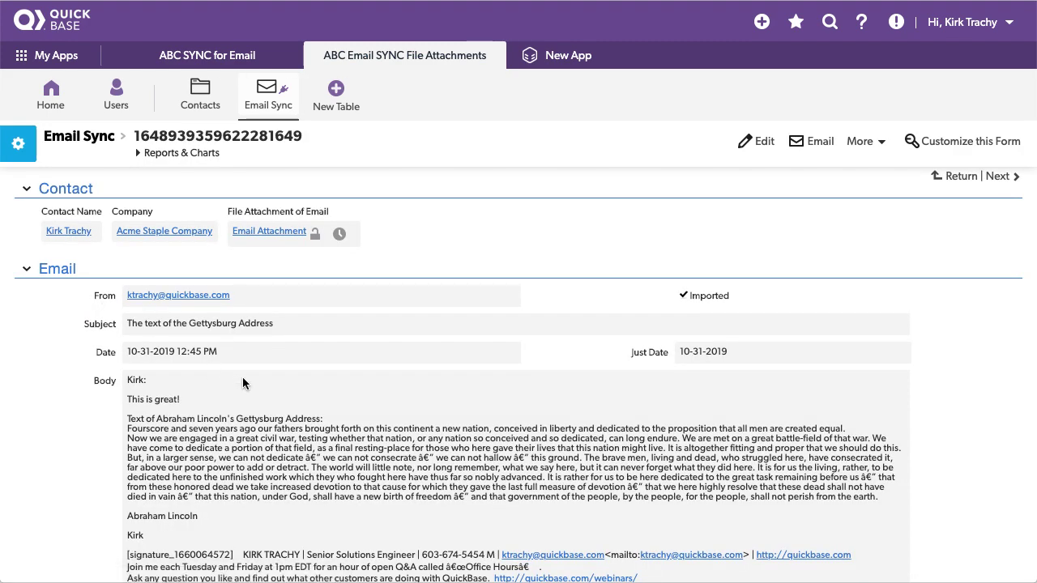
Scroll the record down to the Base 64 fields and highlight the Base 64 Encoded field name
scroll(242, 377, "down", 1)
scroll(242, 376, "down", 3)
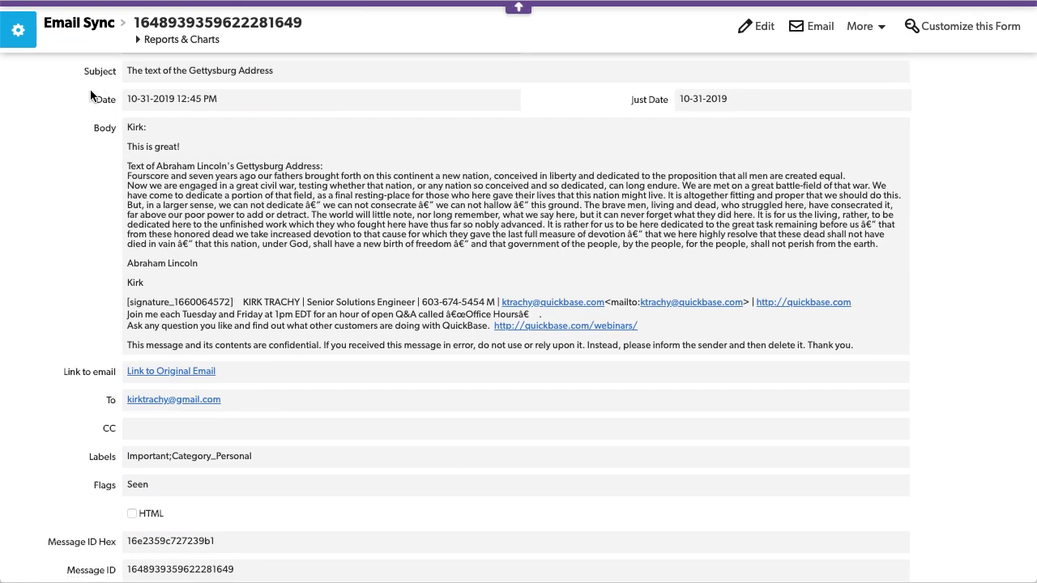
scroll(92, 69, "up", 3)
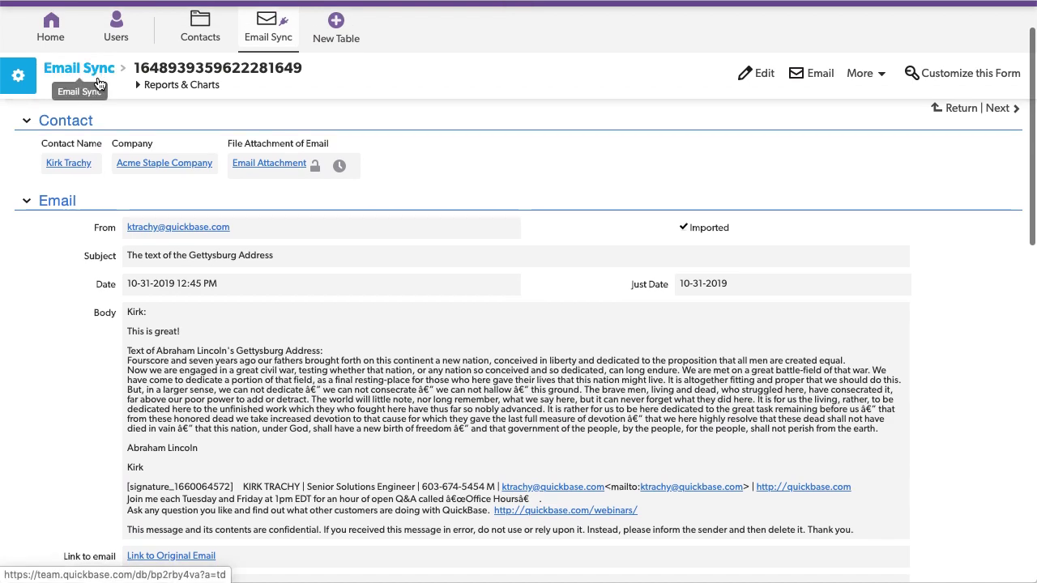
scroll(118, 291, "down", 2)
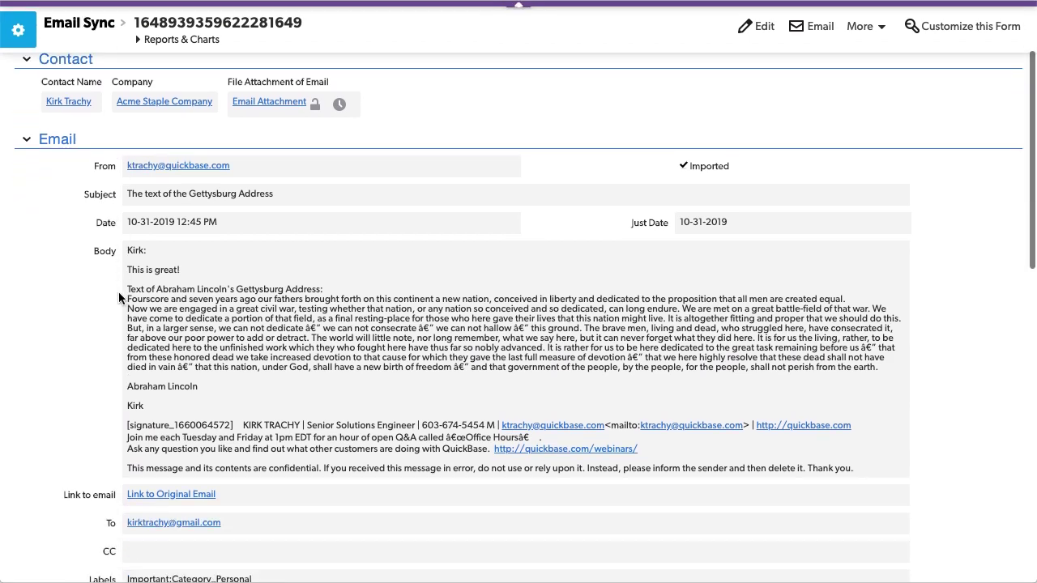
scroll(118, 292, "down", 3)
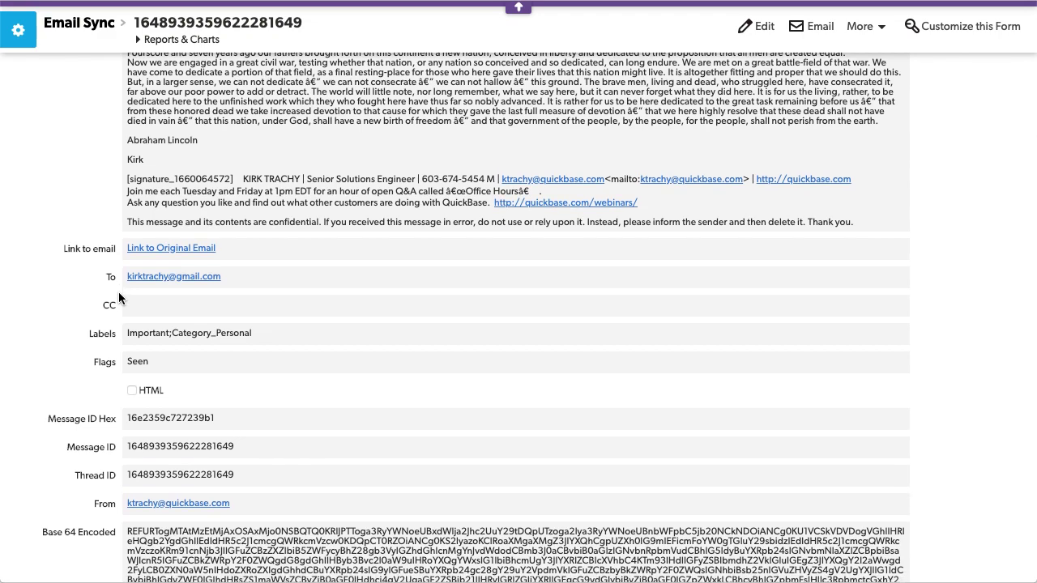
scroll(119, 297, "down", 4)
scroll(118, 292, "down", 2)
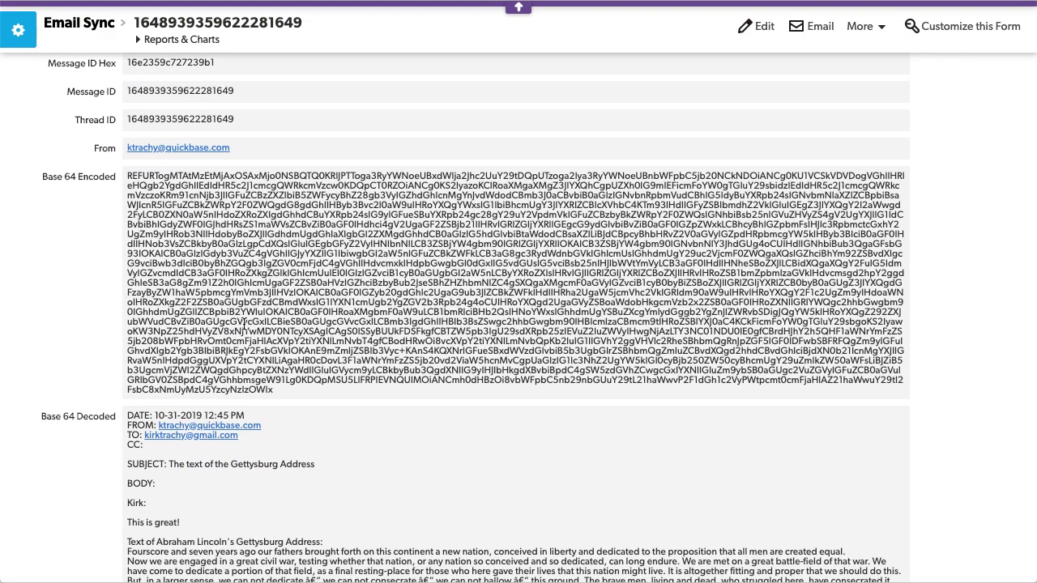
scroll(325, 205, "up", 5)
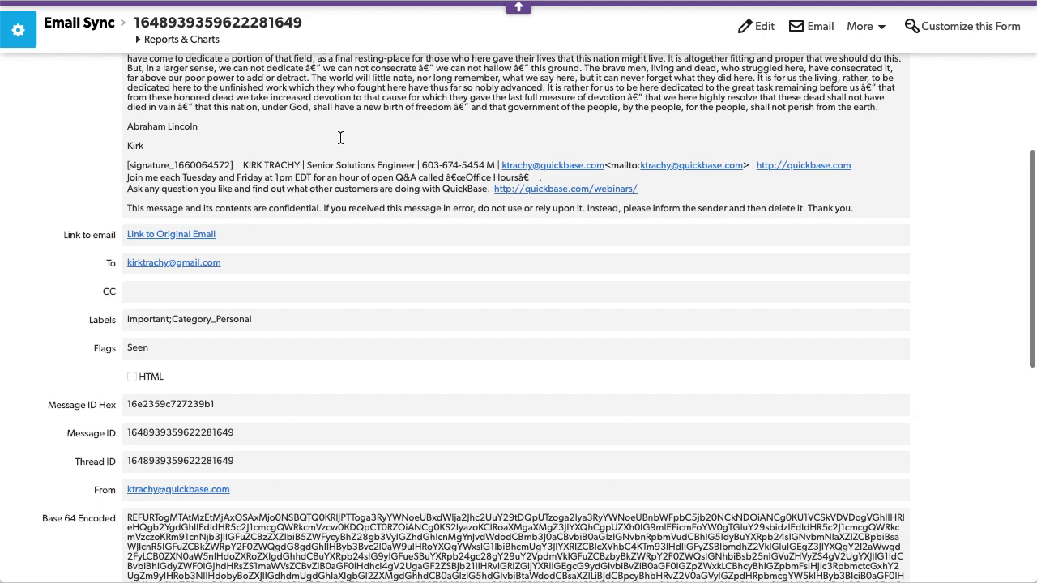
scroll(436, 346, "down", 4)
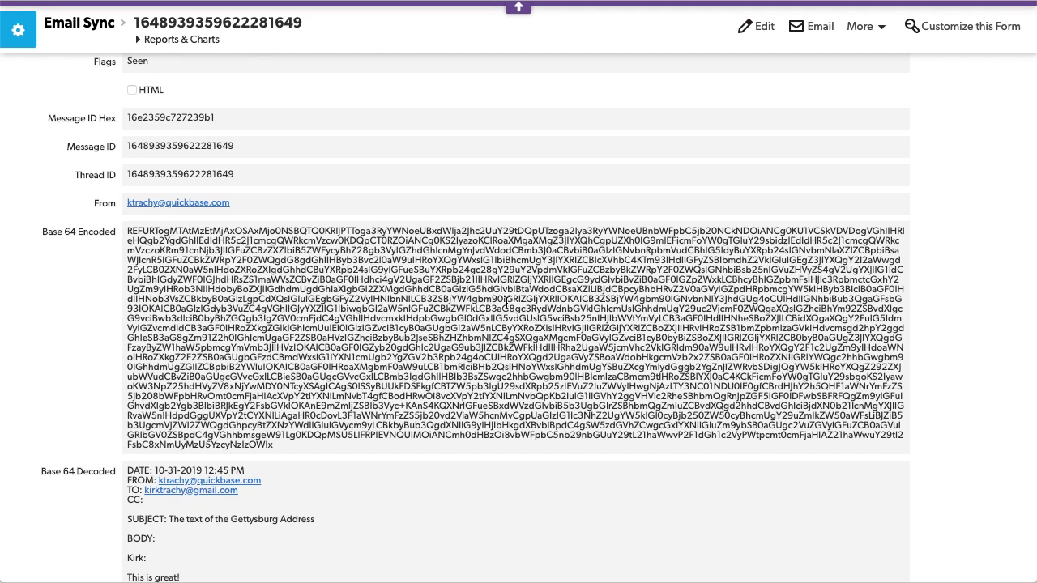
left_click_drag(40, 226, 81, 233)
View the Base 64 Encoded field's Base64Encode formula in its properties, then cancel and exit settings
left_click(116, 228)
right_click(97, 232)
left_click(196, 365)
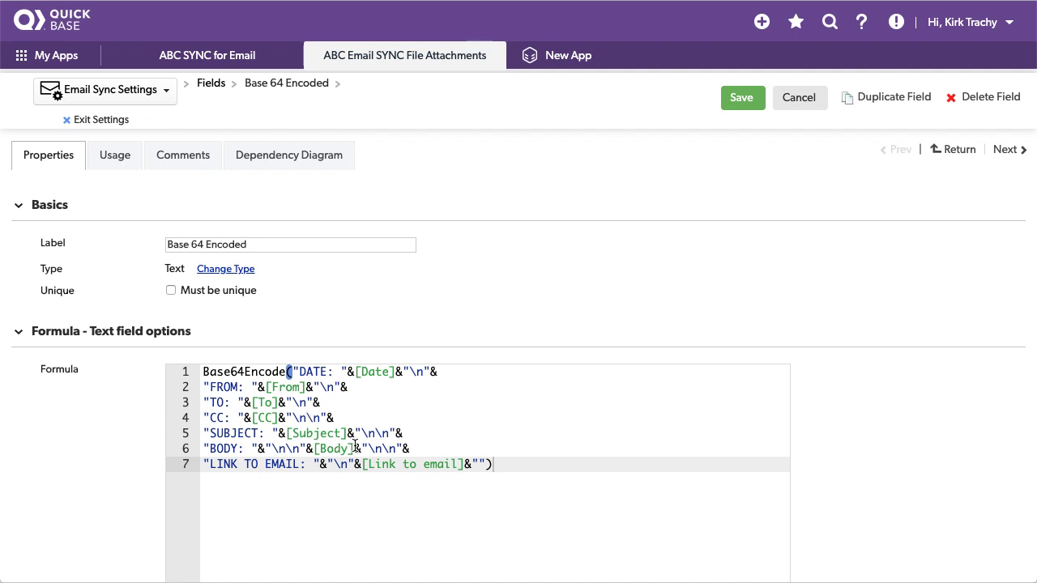
left_click(799, 97)
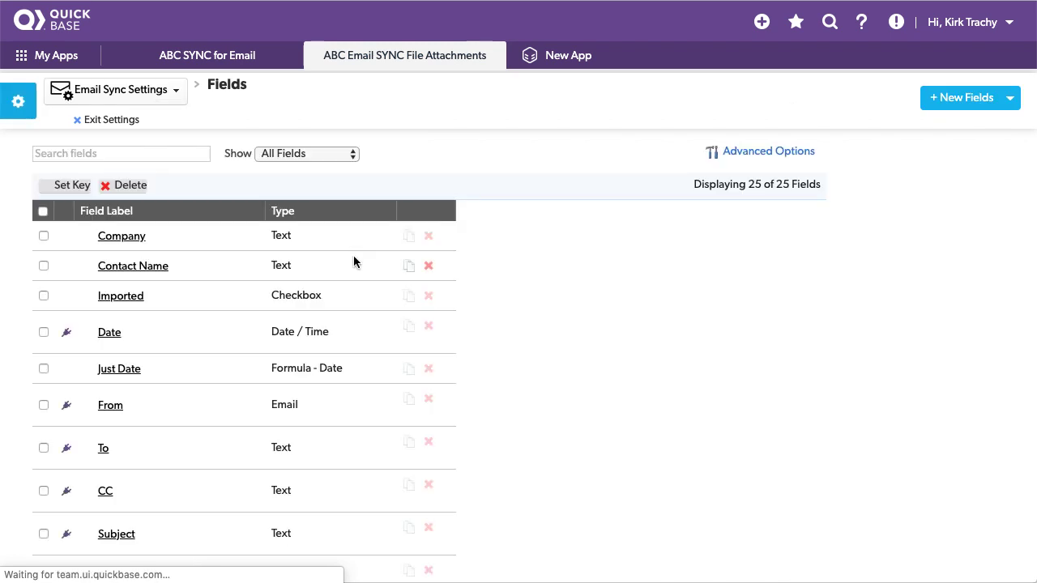
left_click(118, 122)
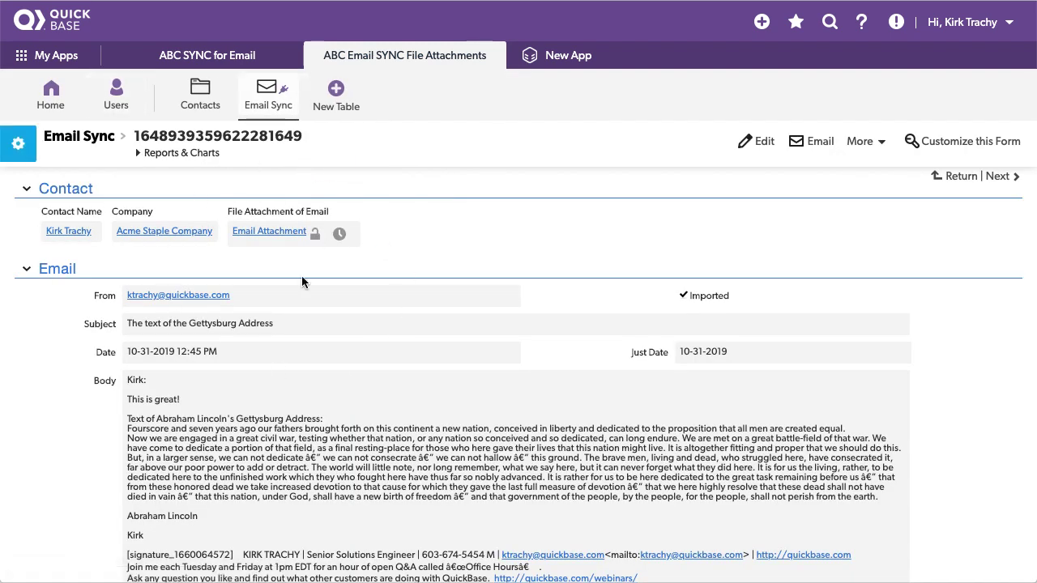
scroll(345, 312, "down", 2)
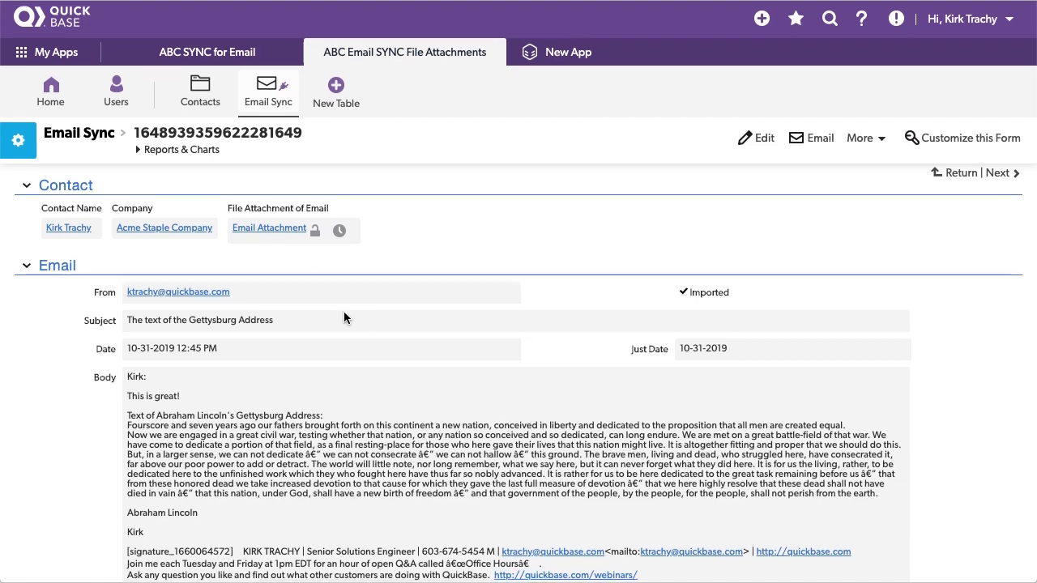
scroll(344, 311, "down", 10)
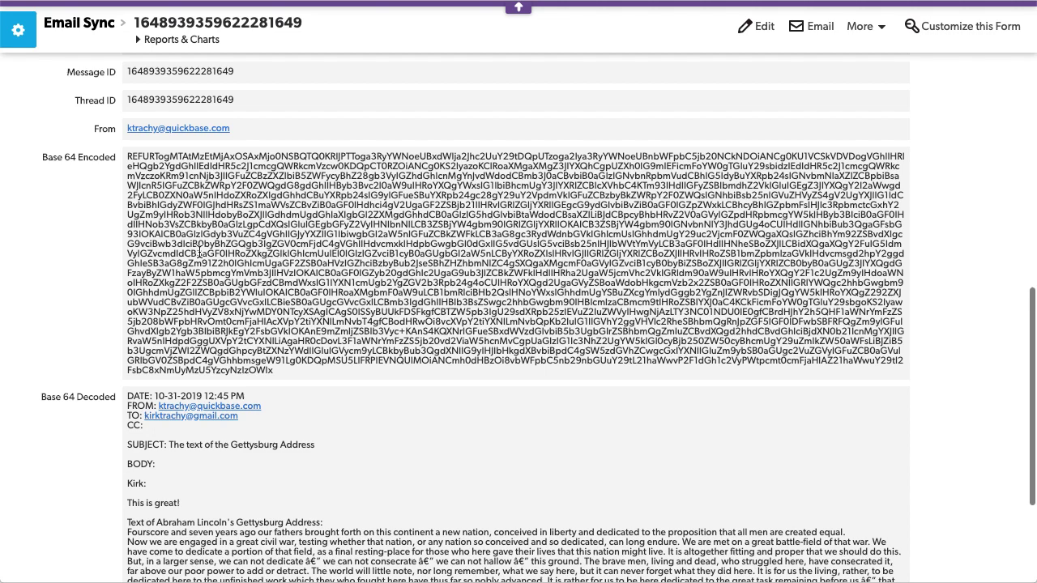
scroll(288, 267, "down", 3)
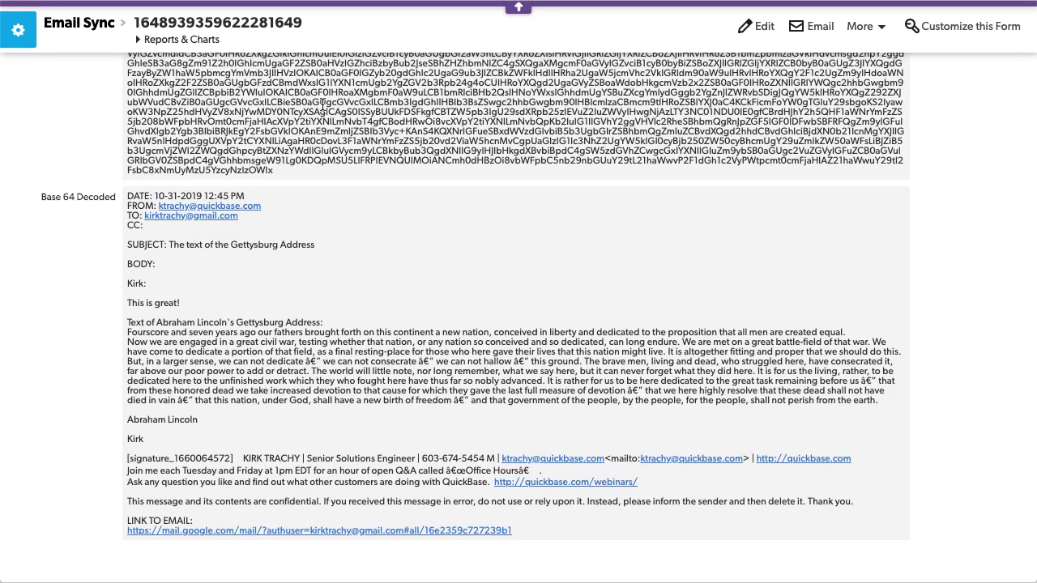
scroll(323, 104, "up", 3)
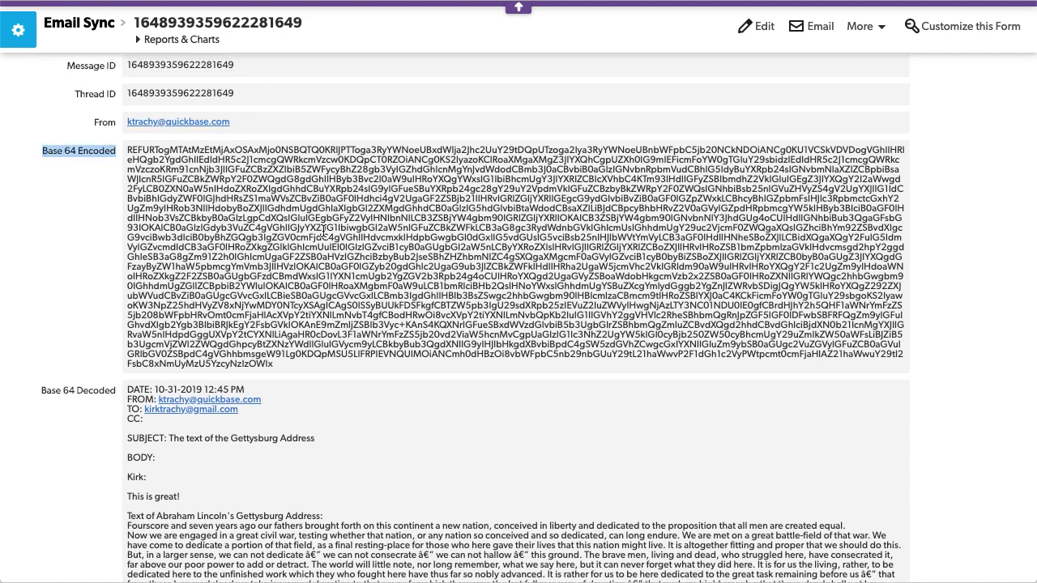
scroll(300, 300, "down", 5)
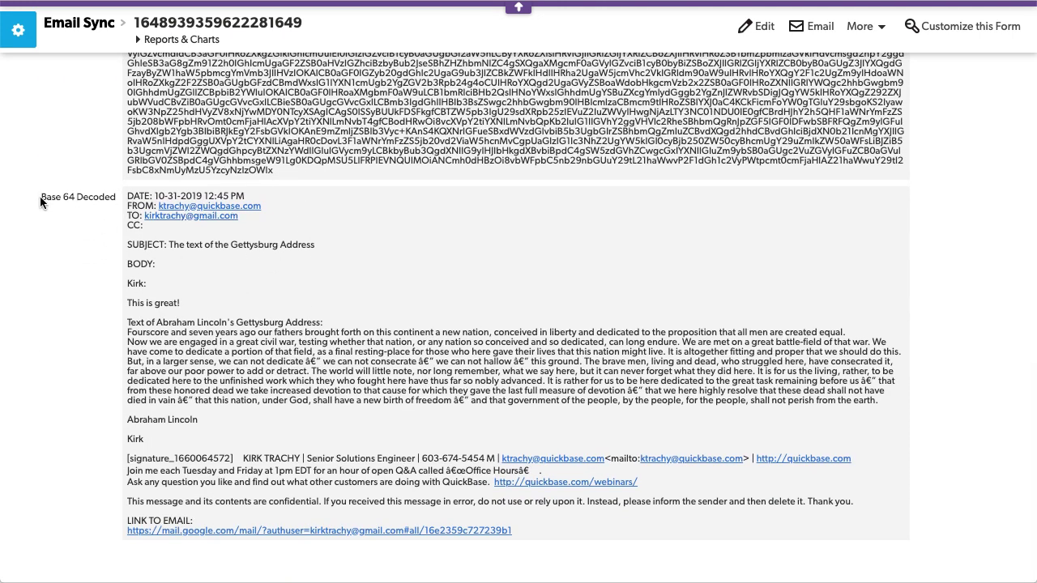
left_click_drag(43, 196, 105, 198)
scroll(307, 328, "up", 15)
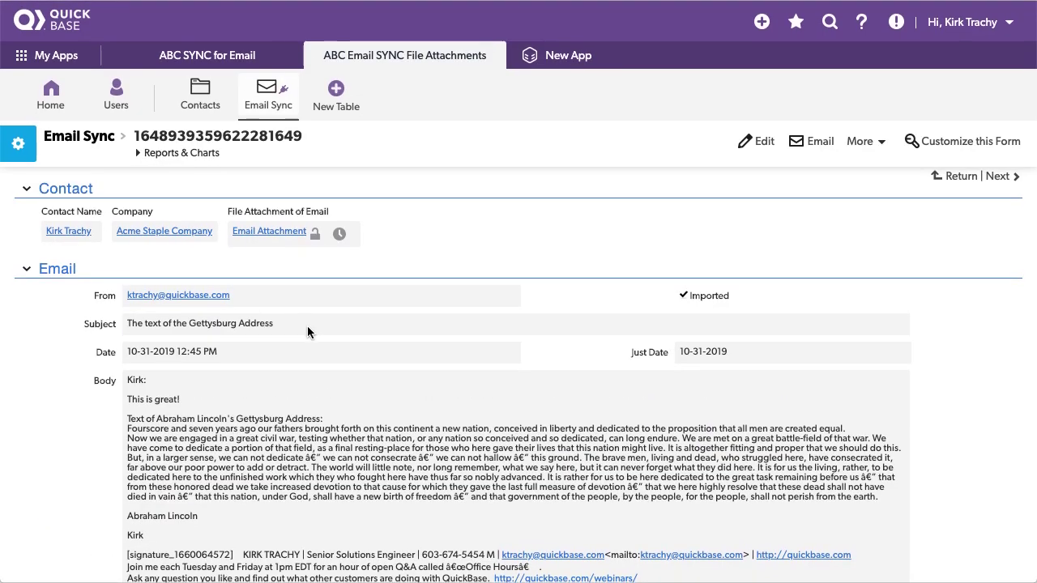
Preview the Mail inbox messages, including Gettysburg Address and New Nestle Idea Generator, then return to the browser
key("super+Tab")
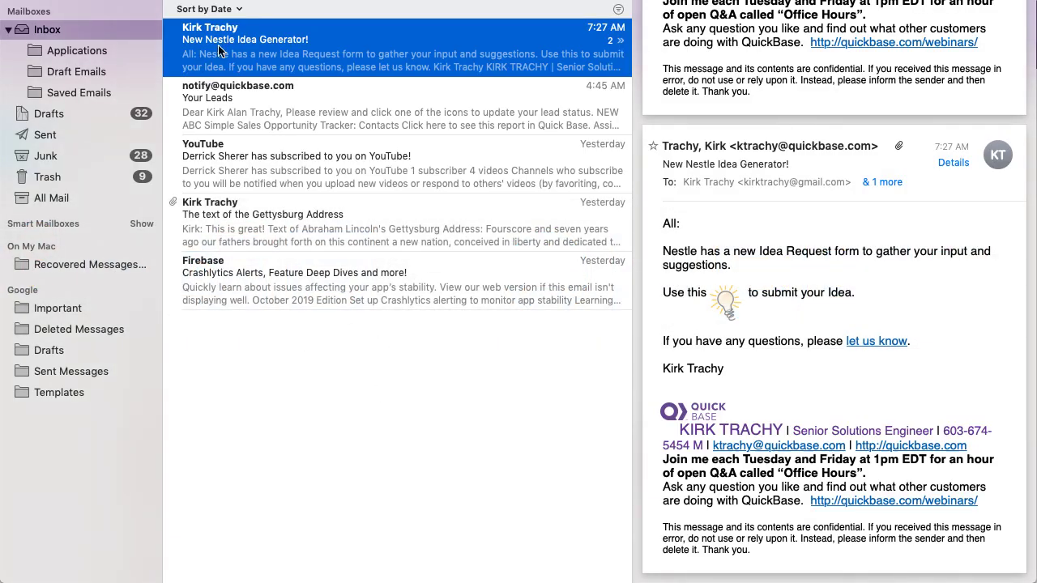
left_click(266, 95)
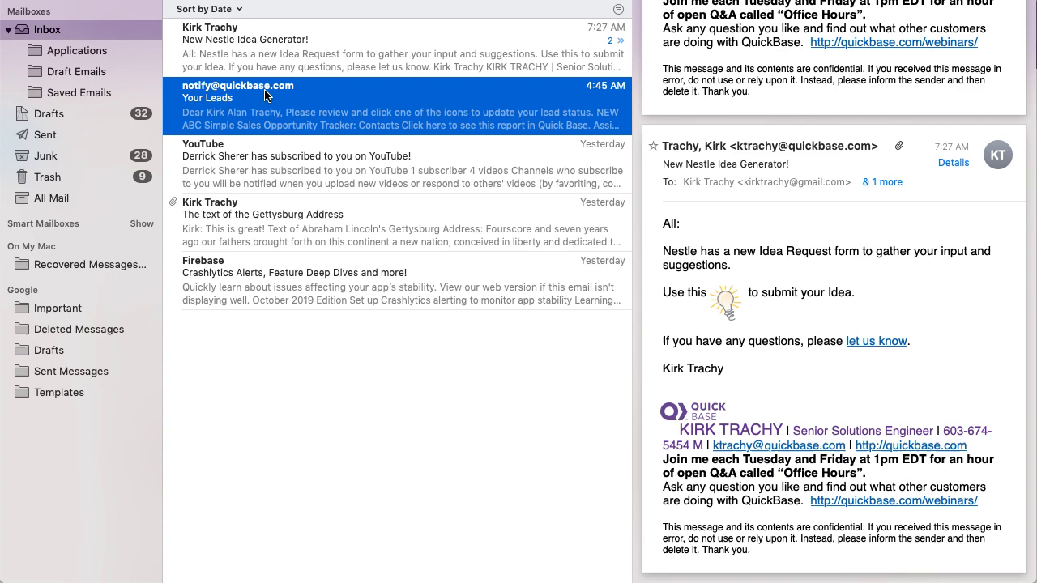
left_click(279, 49)
left_click(264, 152)
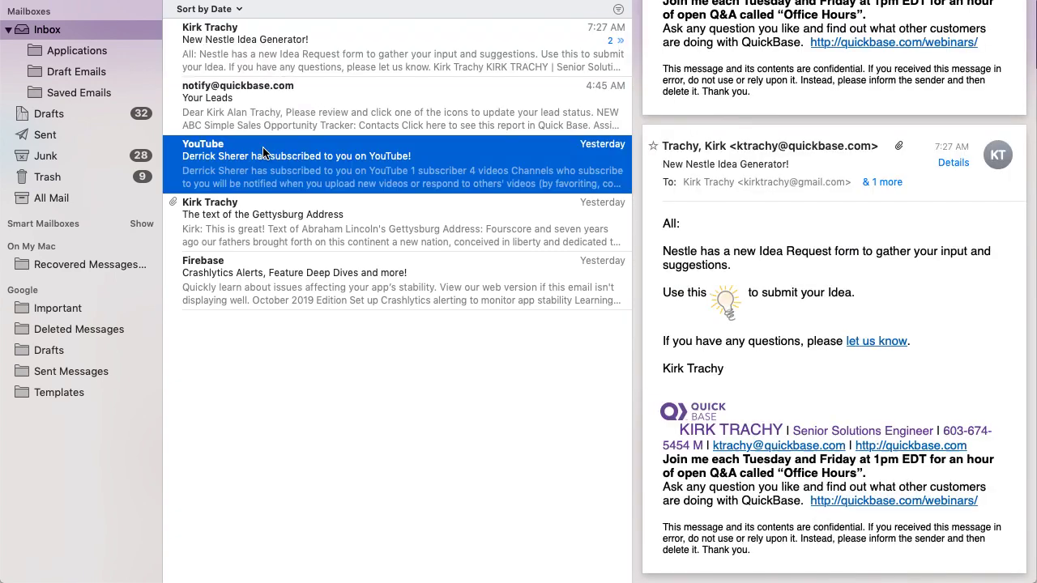
left_click(272, 228)
left_click(282, 285)
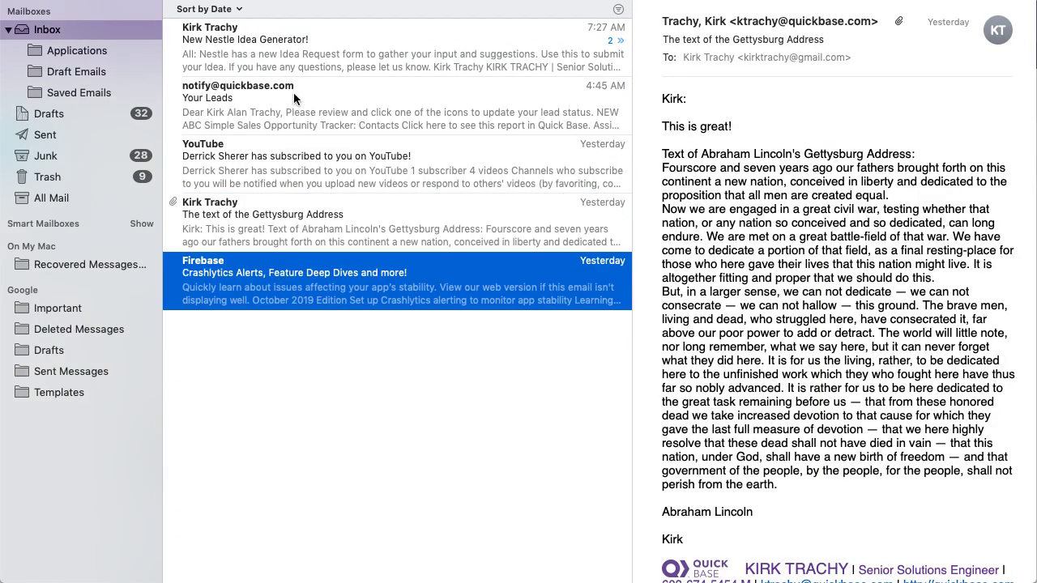
left_click(266, 59)
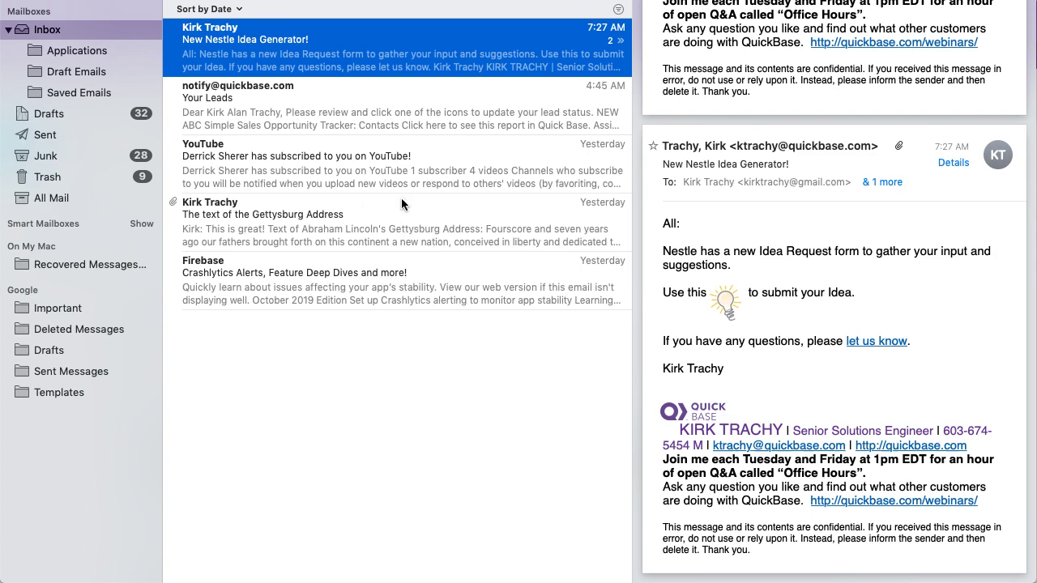
key("super+Tab")
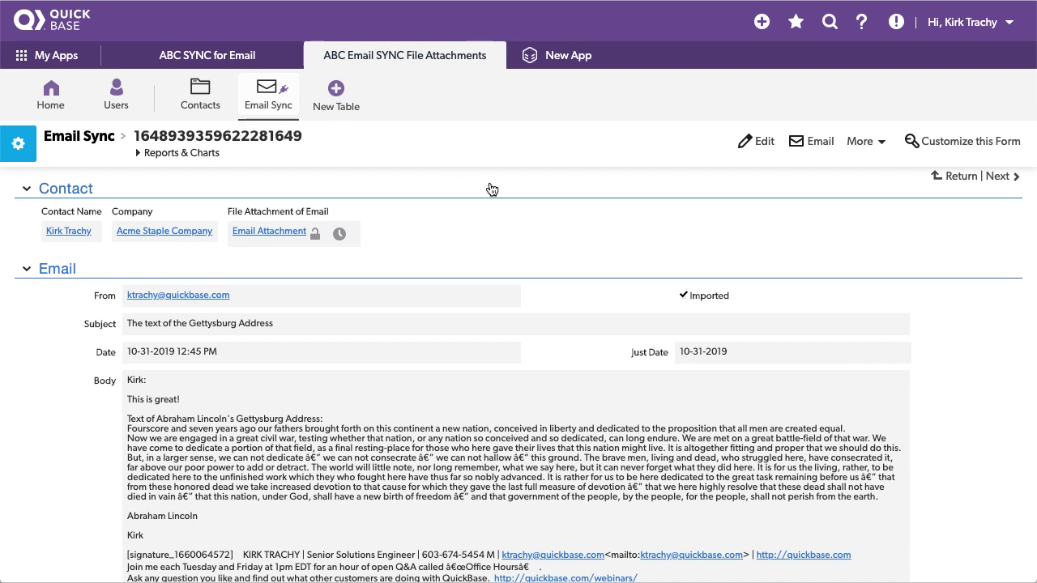
Open the Email Sync home list and run Refresh Data to fetch new emails from Gmail
left_click(295, 97)
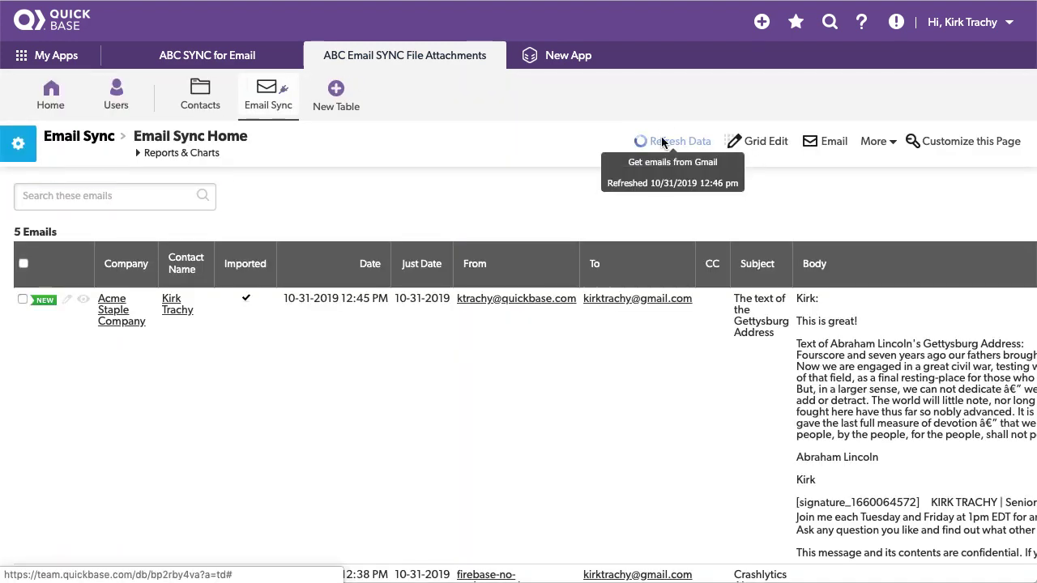
left_click(663, 143)
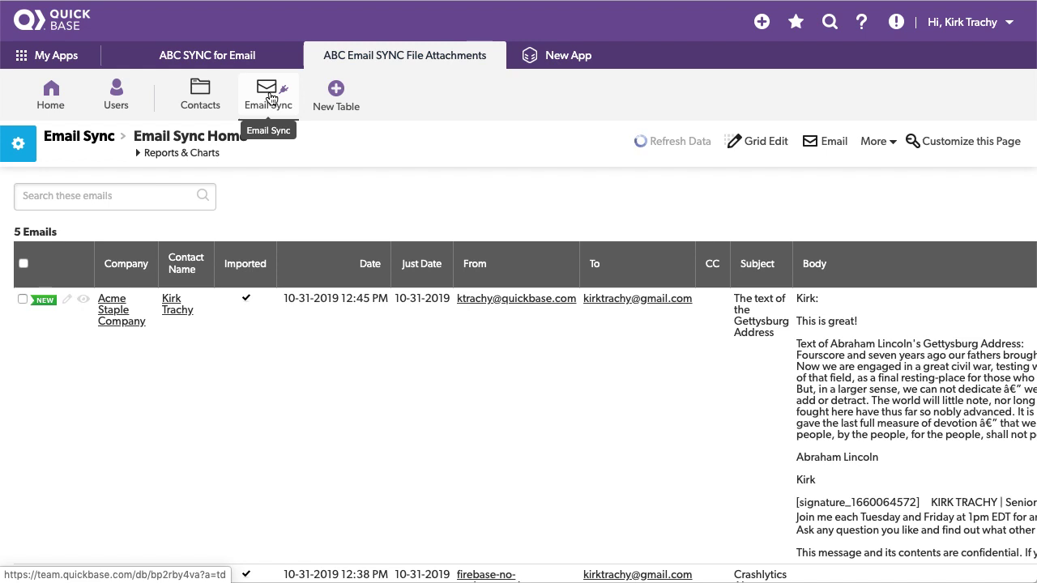
left_click(20, 146)
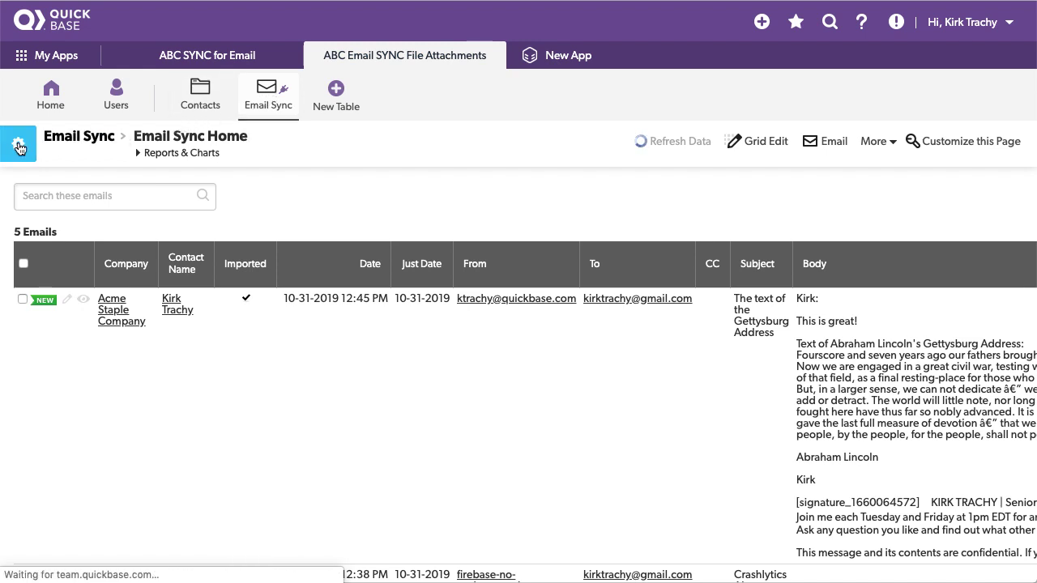
scroll(329, 390, "down", 3)
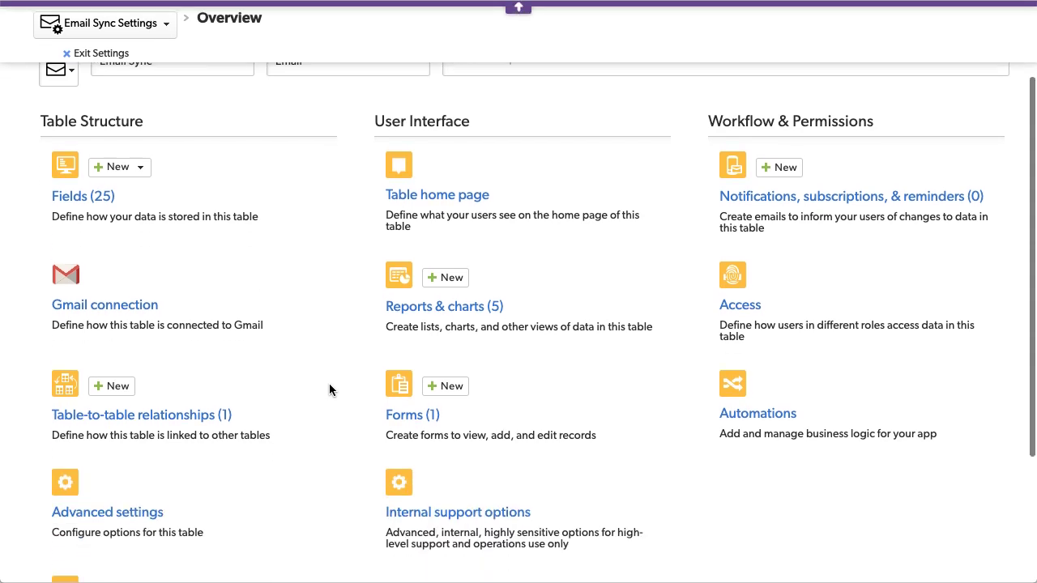
scroll(329, 390, "down", 5)
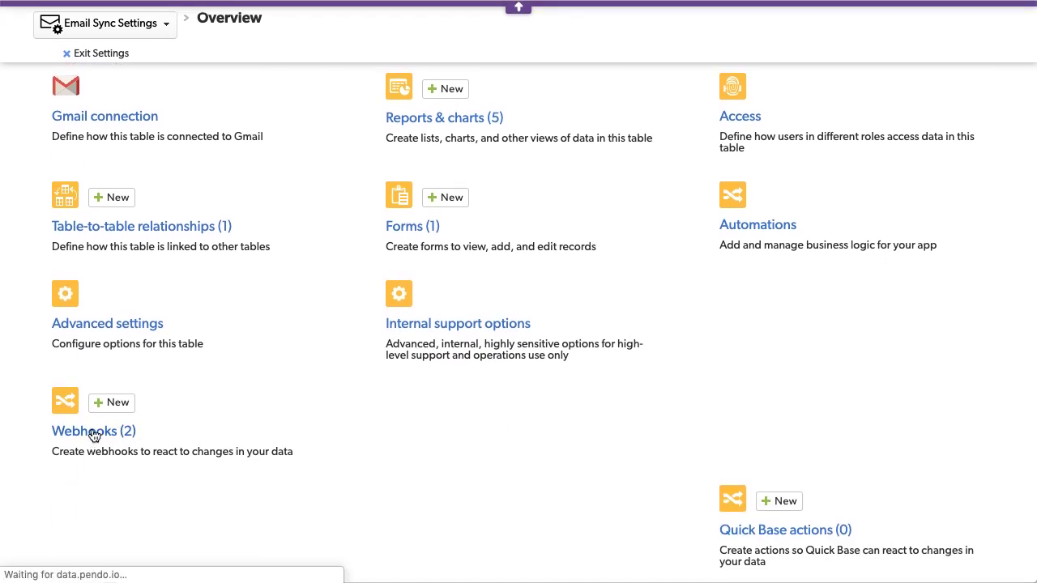
left_click(94, 434)
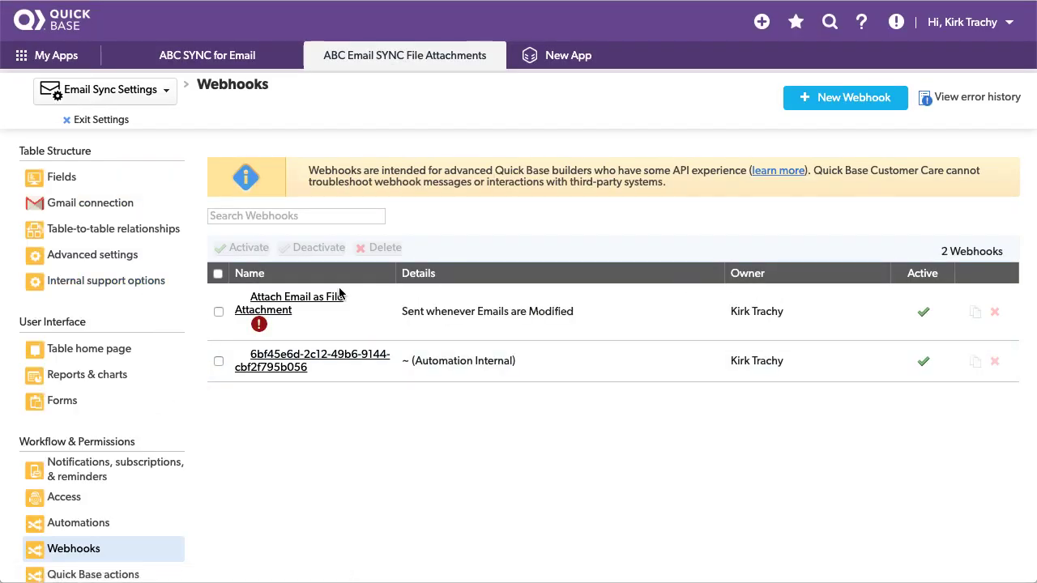
left_click(281, 303)
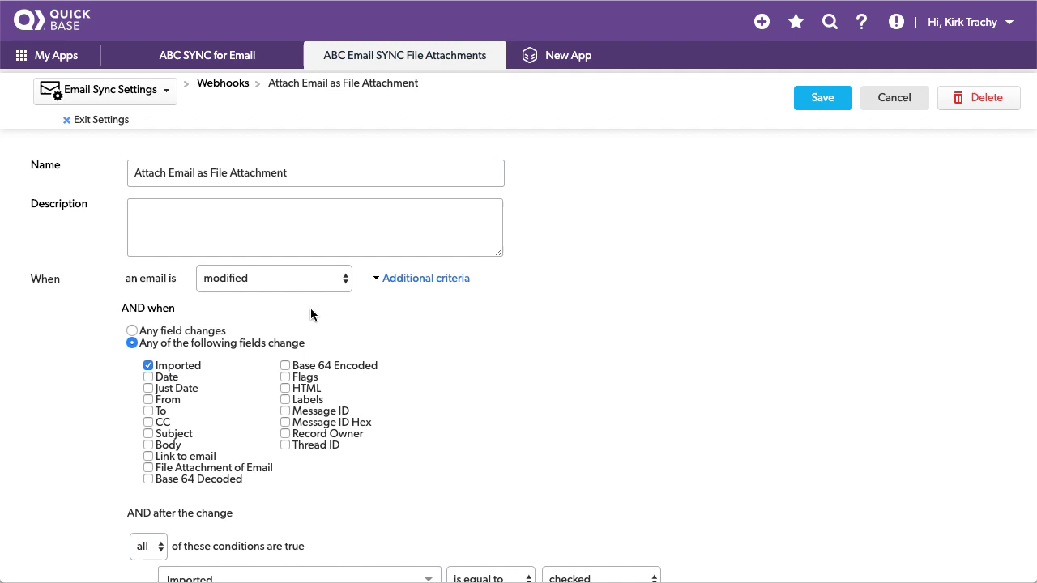
scroll(310, 307, "down", 3)
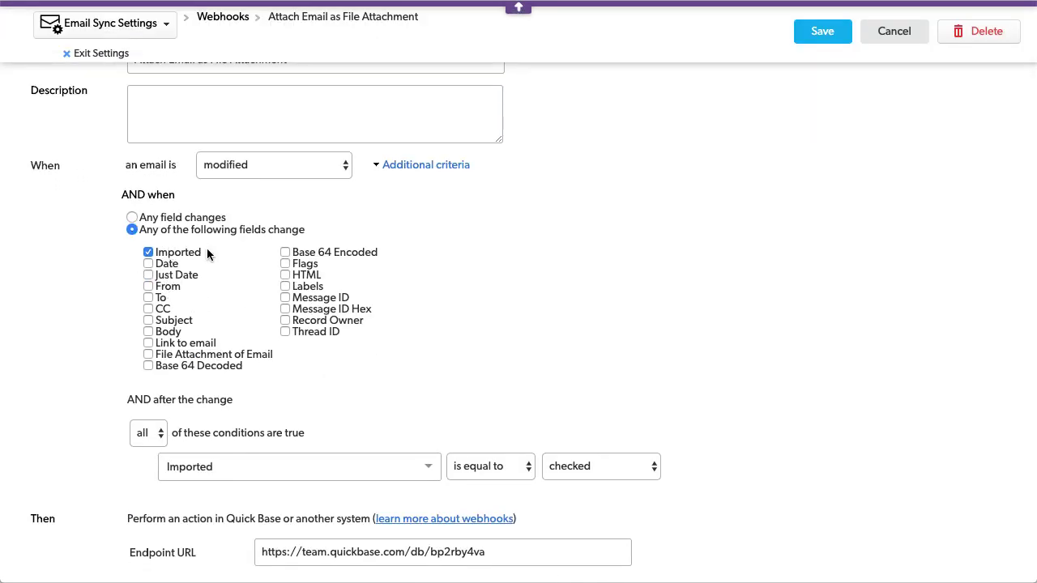
scroll(202, 328, "down", 5)
scroll(201, 336, "down", 2)
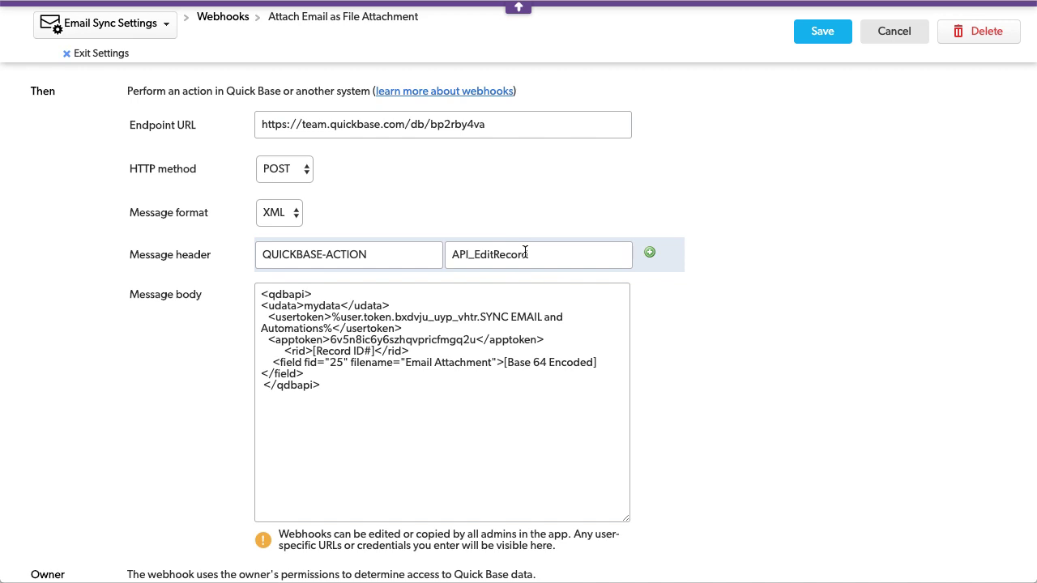
left_click_drag(425, 125, 498, 123)
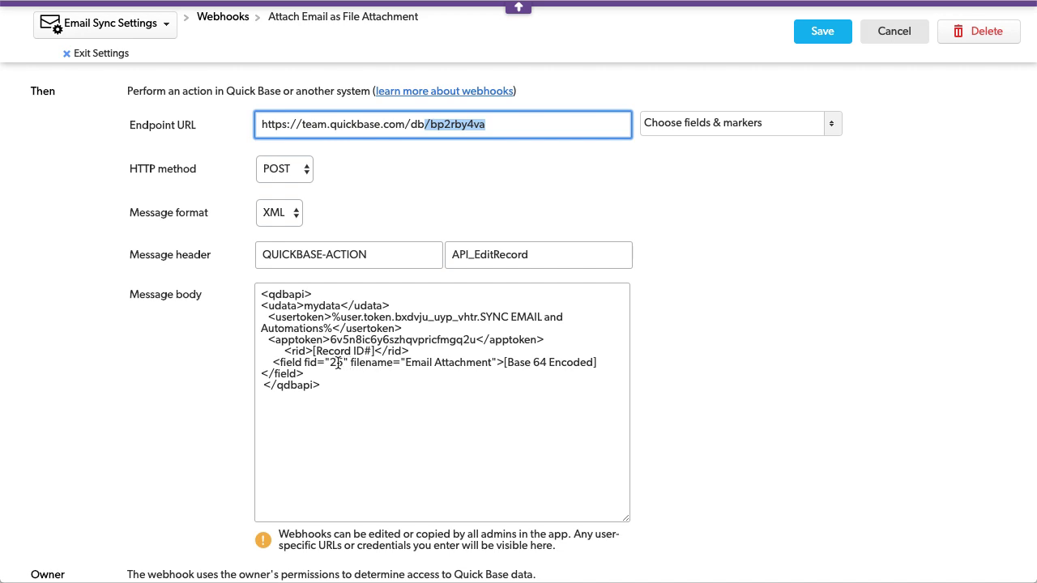
left_click_drag(271, 364, 507, 366)
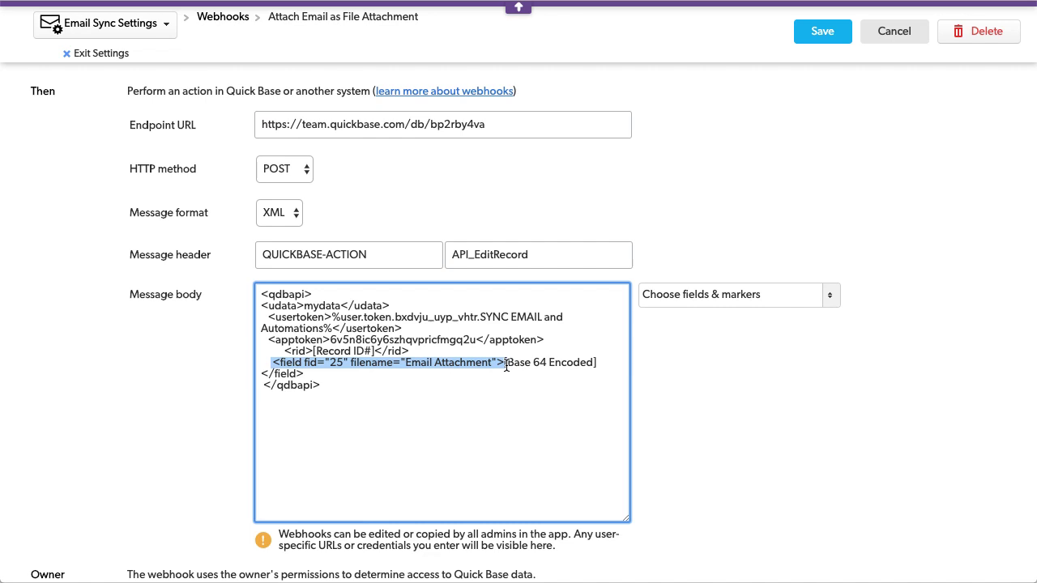
left_click(510, 381)
left_click_drag(504, 362, 599, 362)
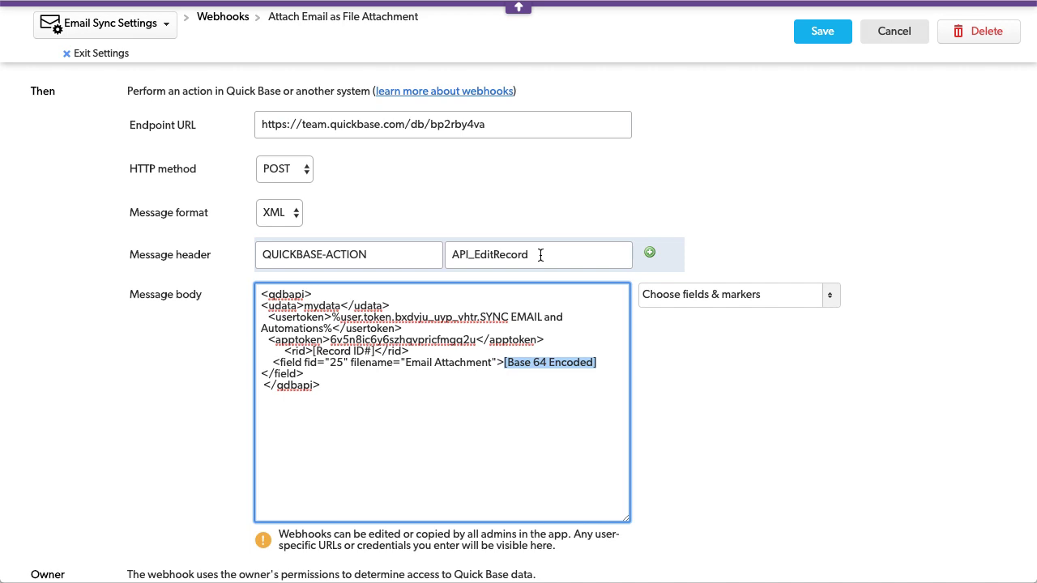
scroll(540, 255, "up", 1)
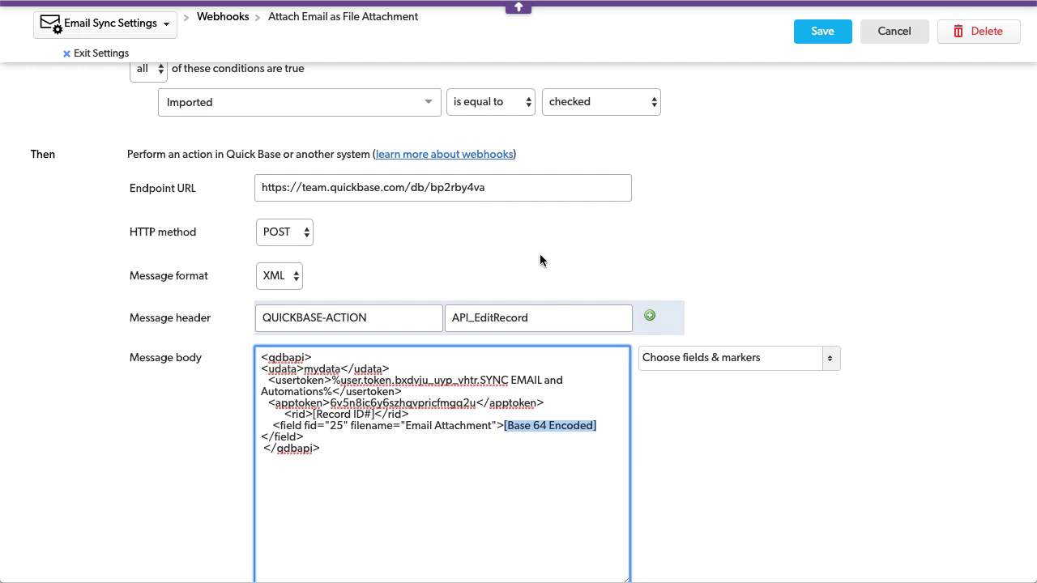
scroll(540, 254, "up", 7)
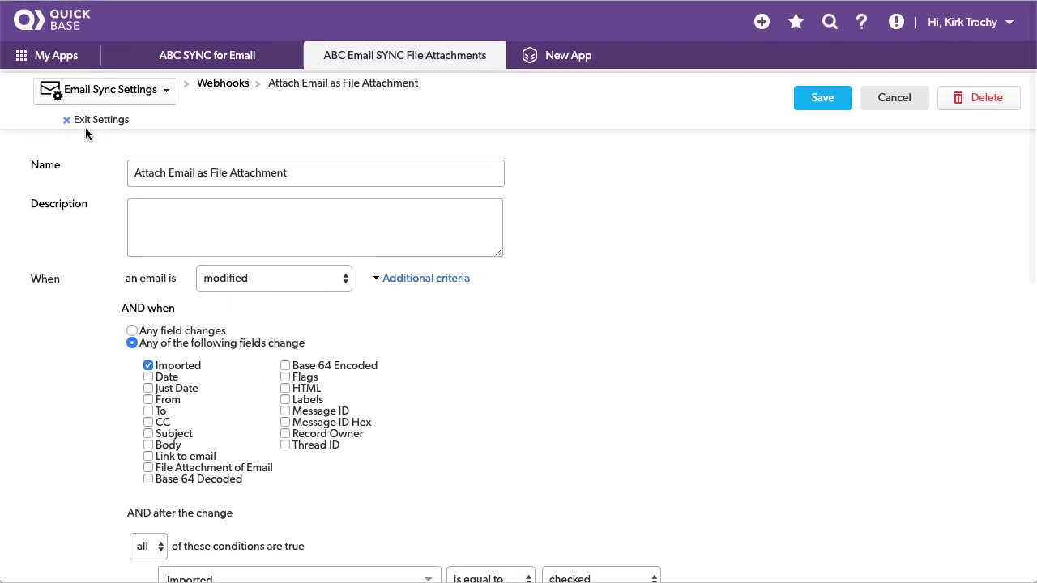
Return to the email list, then open Email Sync Settings showing its fields, connection, reports and form
left_click(101, 120)
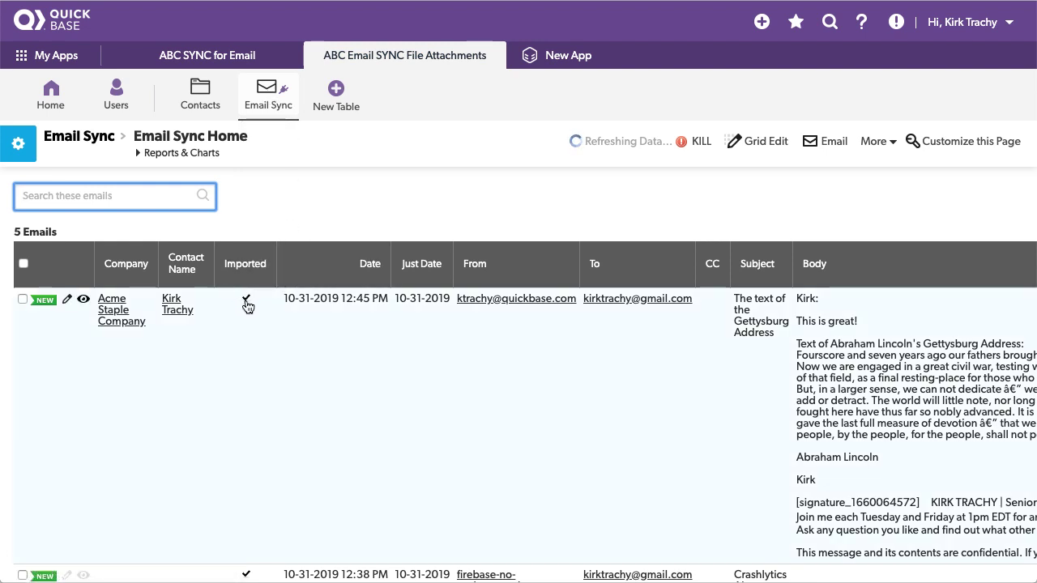
left_click(18, 152)
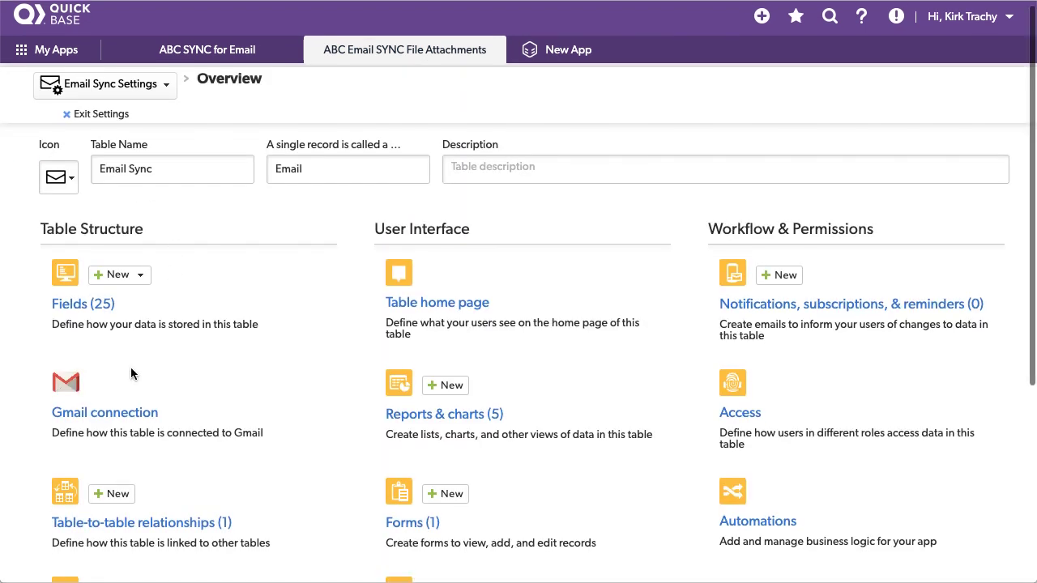
scroll(130, 374, "down", 1)
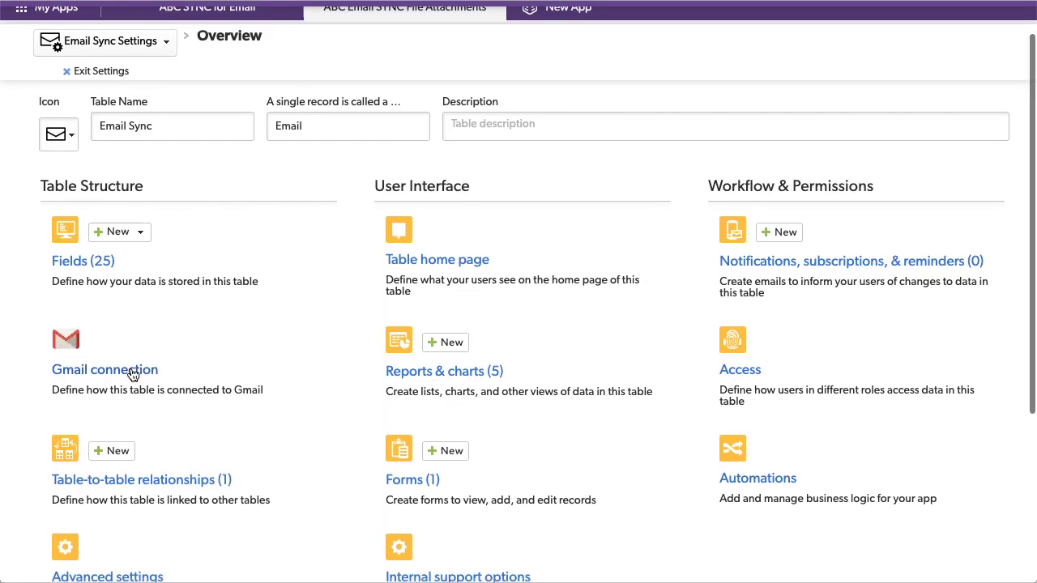
Review New Automation's Modify records action and its Filter Records condition, then return to the Default Dashboard
left_click(749, 485)
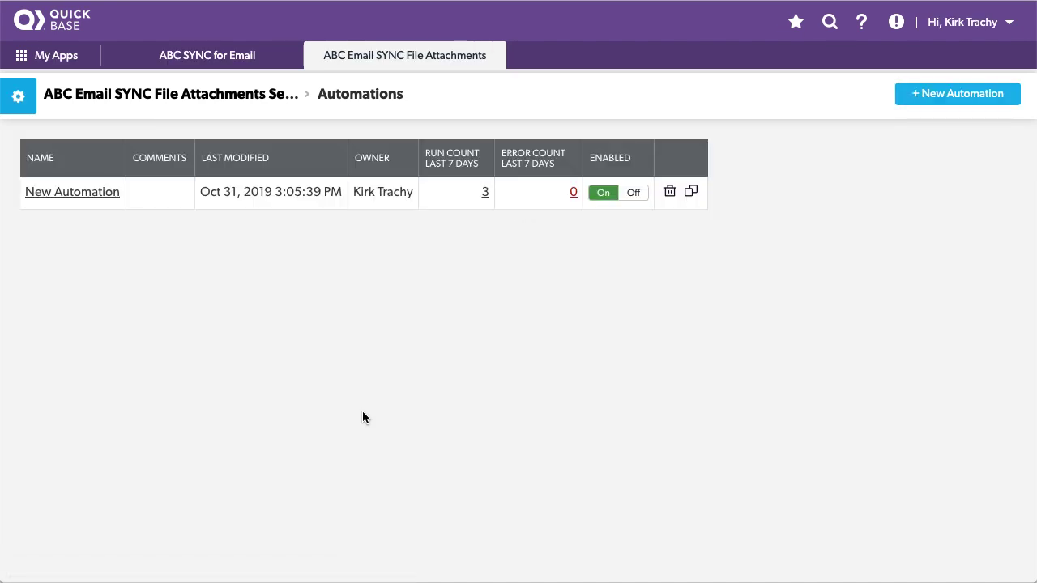
left_click(65, 195)
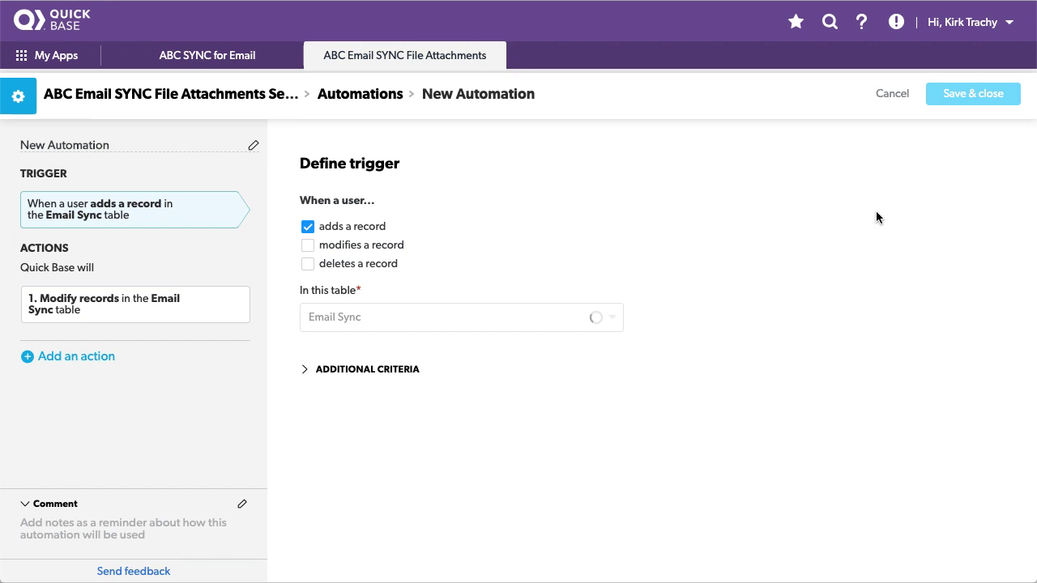
scroll(815, 271, "down", 2)
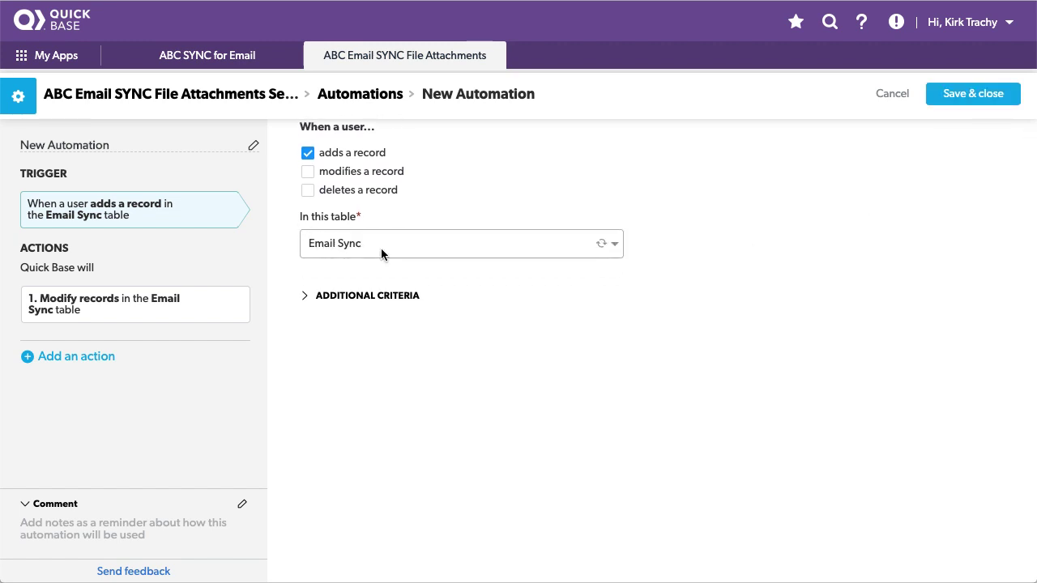
left_click(95, 310)
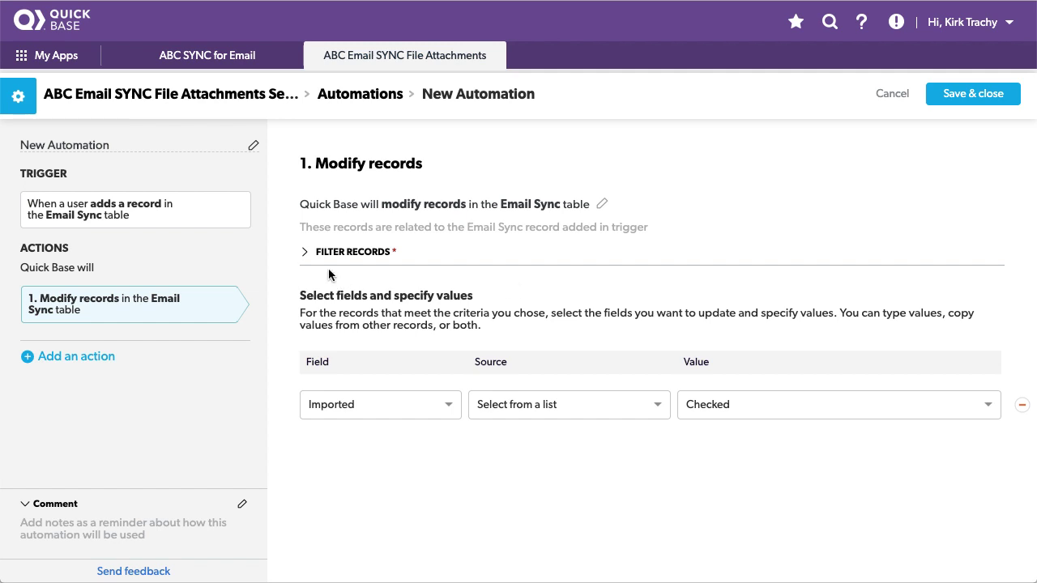
left_click(305, 252)
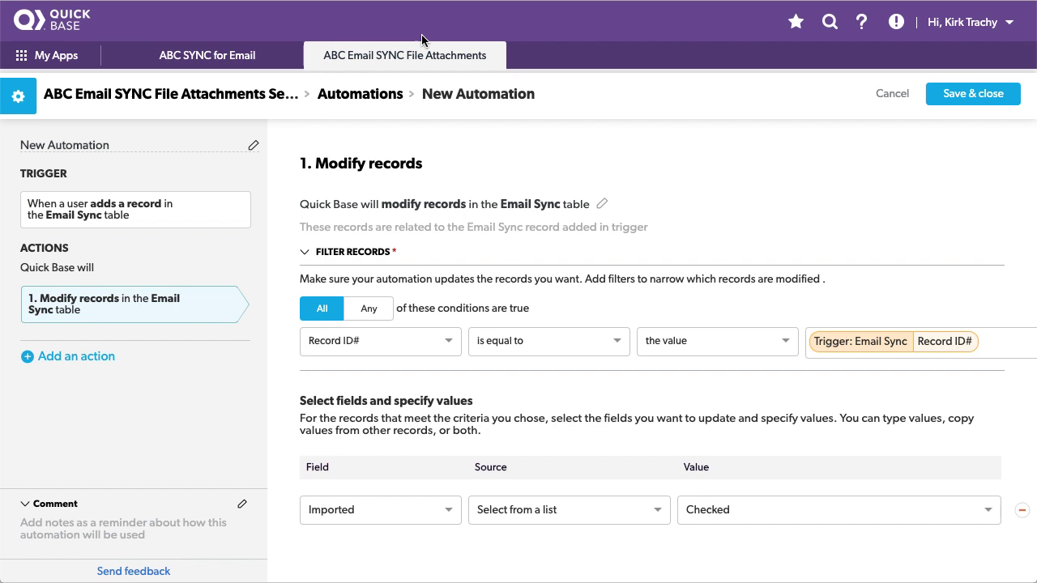
left_click(405, 65)
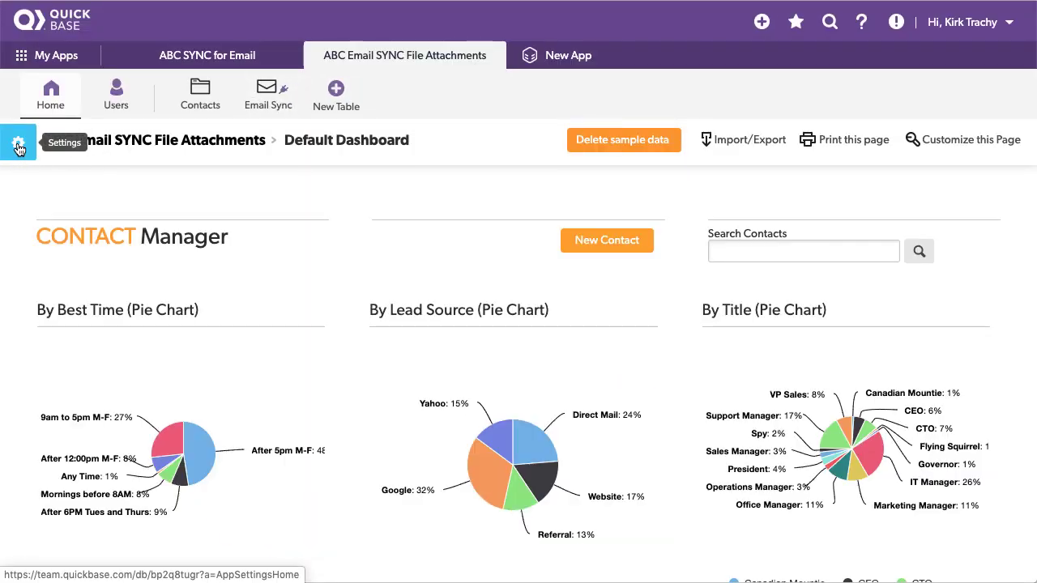
Open the Email Sync table's list of webhooks from its settings
left_click(259, 97)
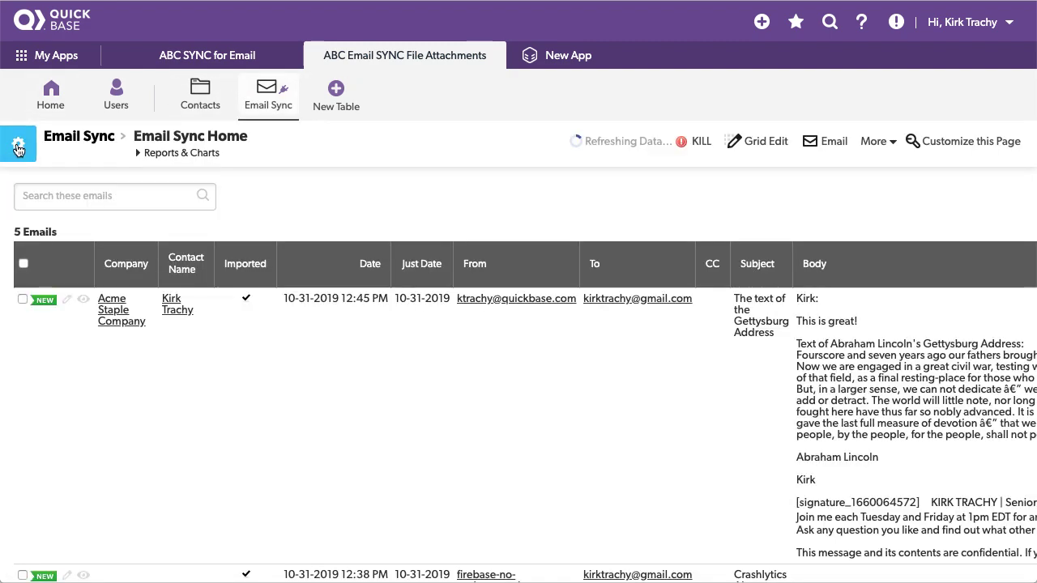
left_click(18, 146)
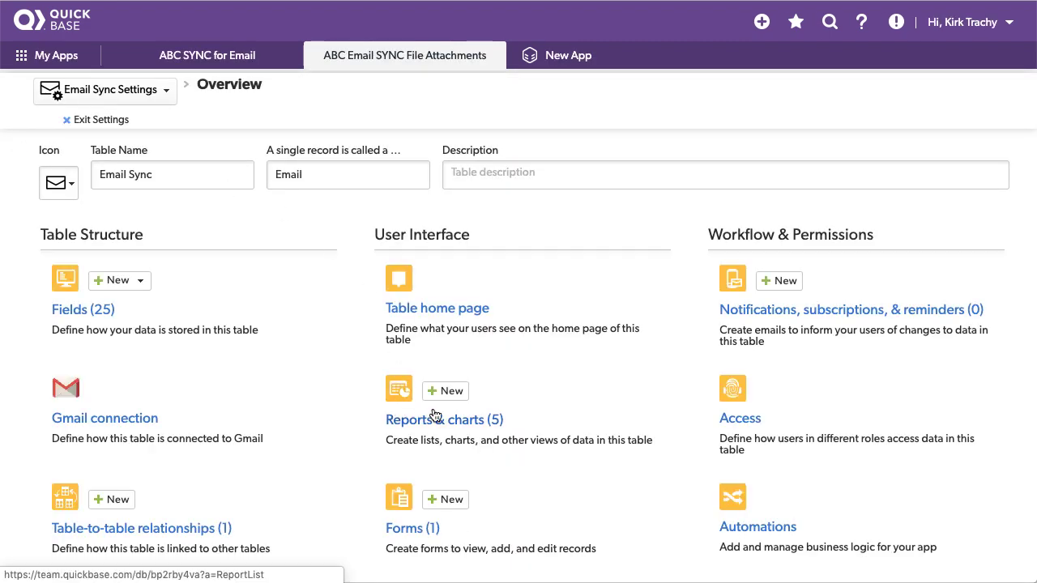
scroll(429, 406, "down", 4)
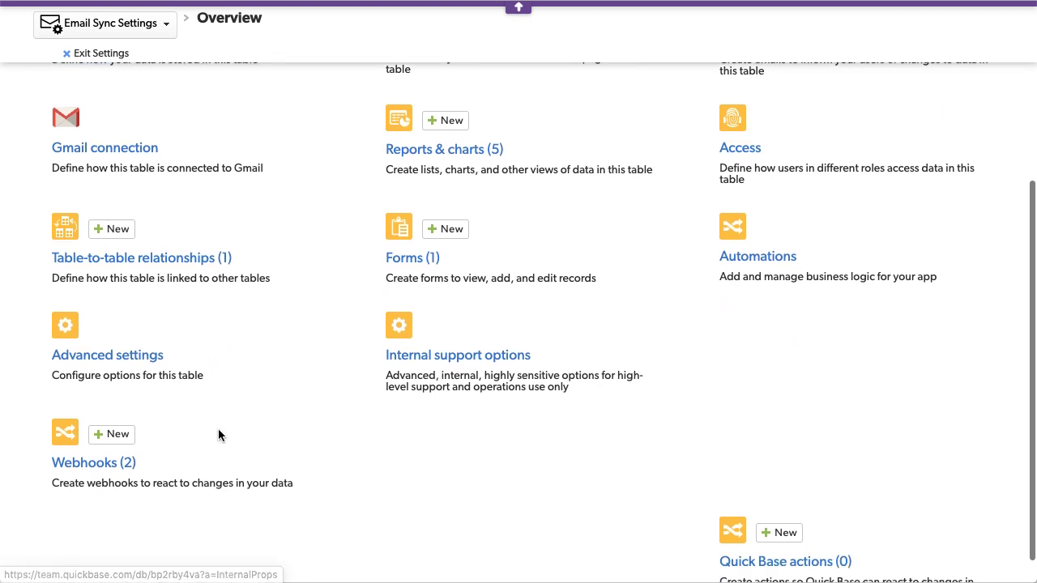
left_click(105, 464)
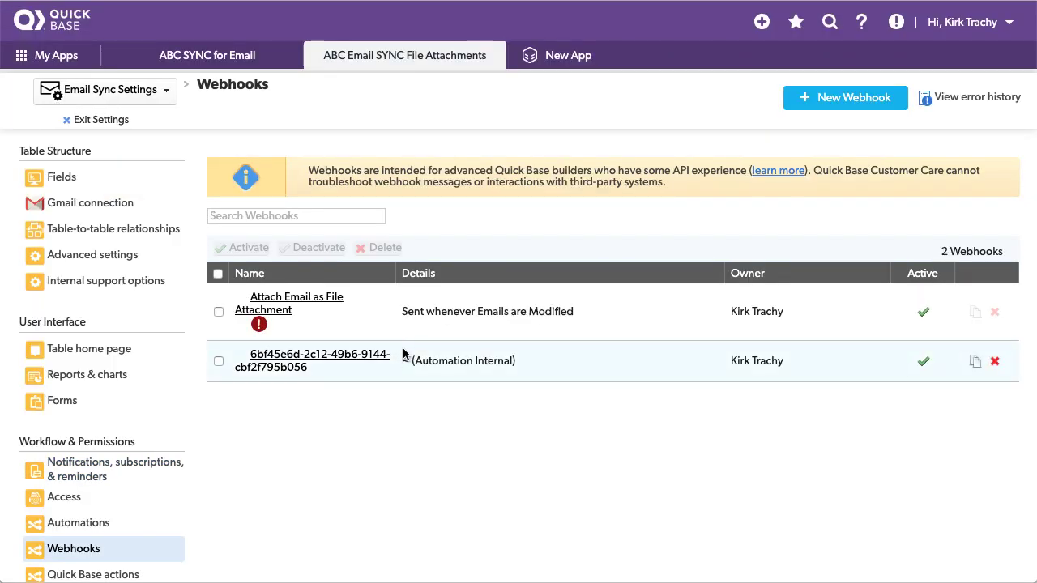
Review the Attach Email as File Attachment webhook's XML message body, then cancel without changes
left_click(294, 309)
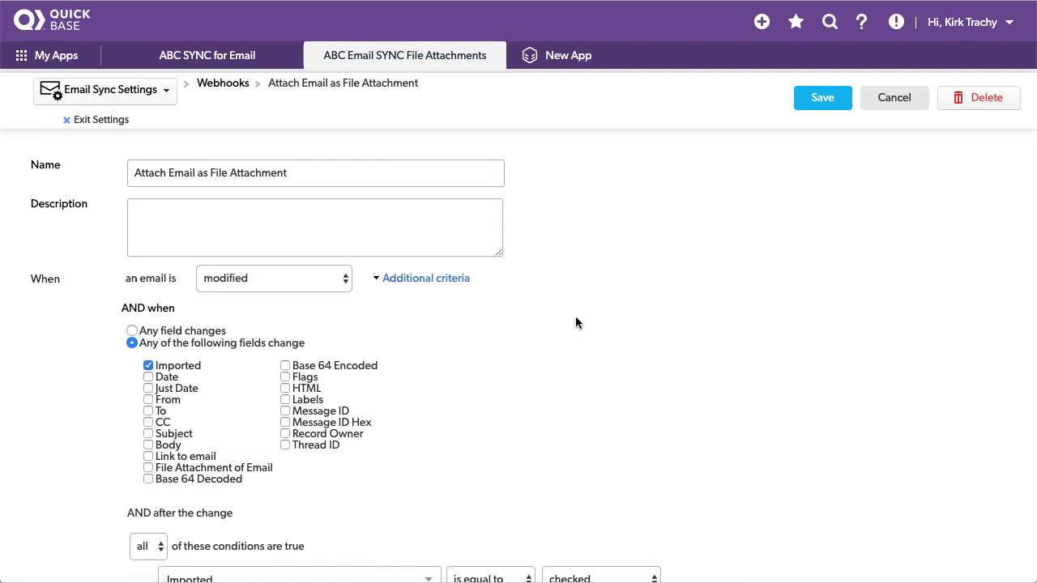
scroll(576, 322, "down", 2)
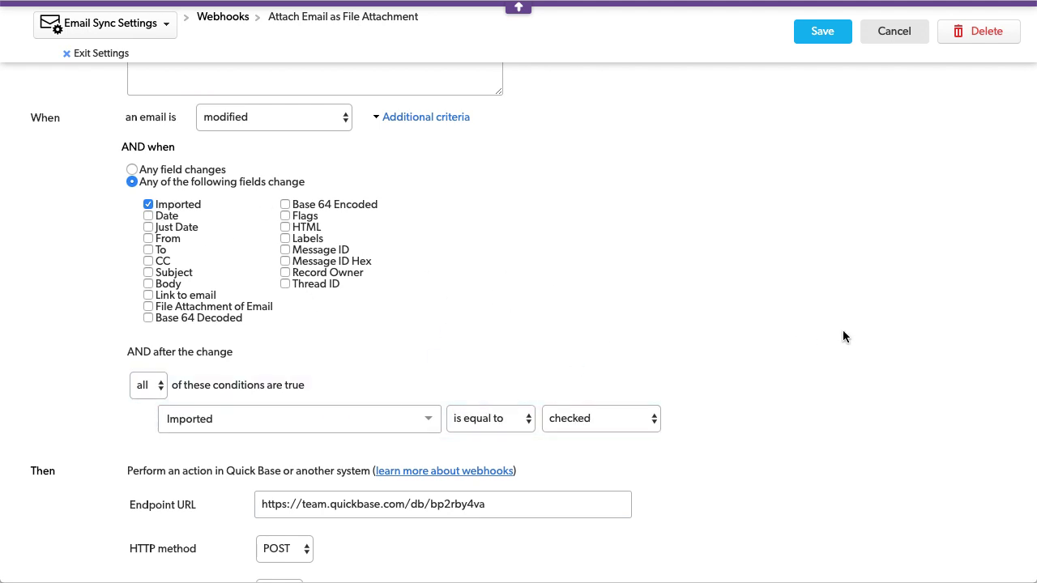
scroll(843, 337, "down", 4)
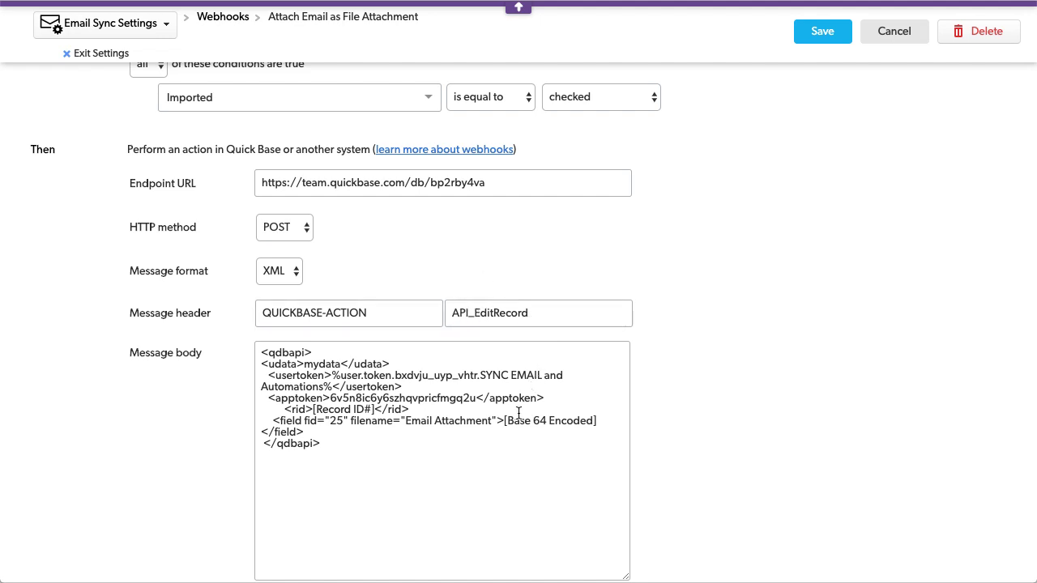
left_click_drag(405, 420, 490, 419)
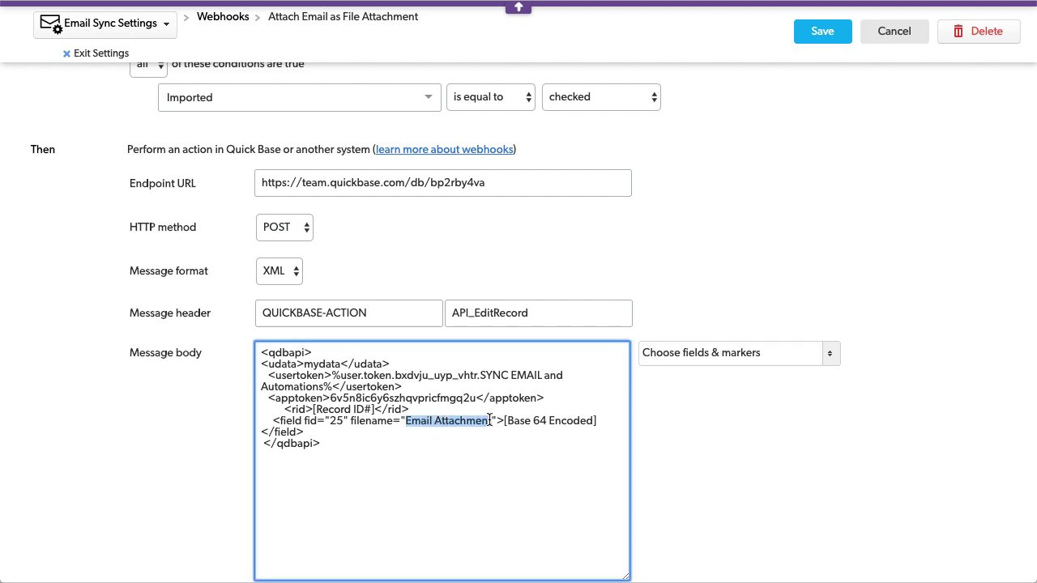
left_click(845, 243)
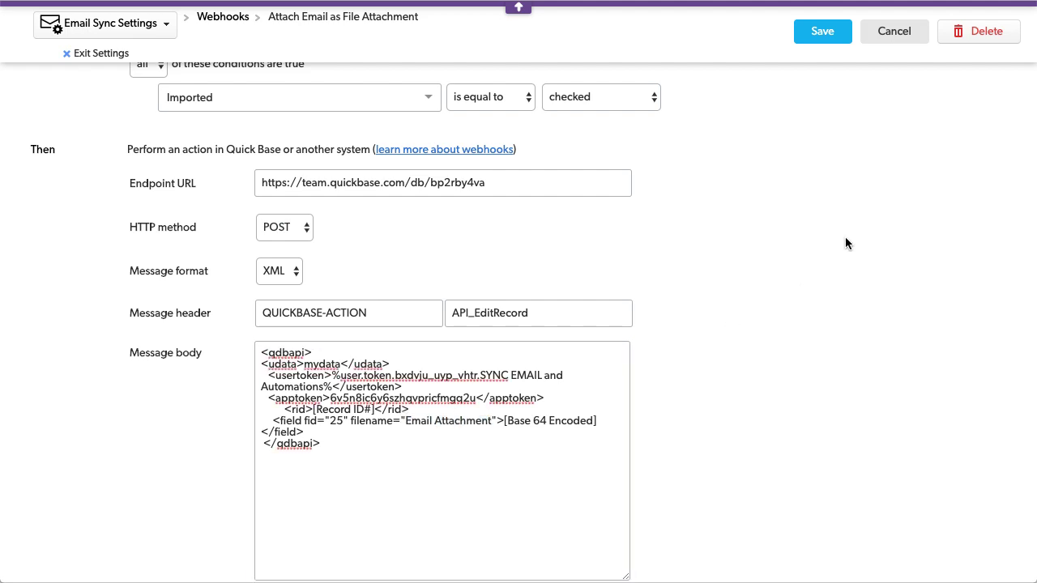
left_click(892, 31)
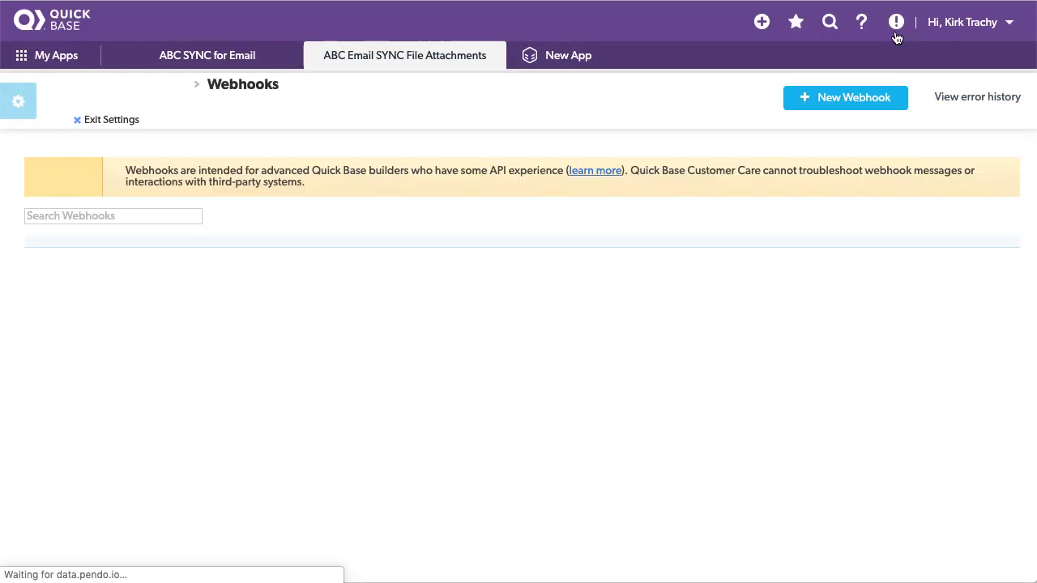
Exit settings and open the Contacts table's home list
left_click(123, 122)
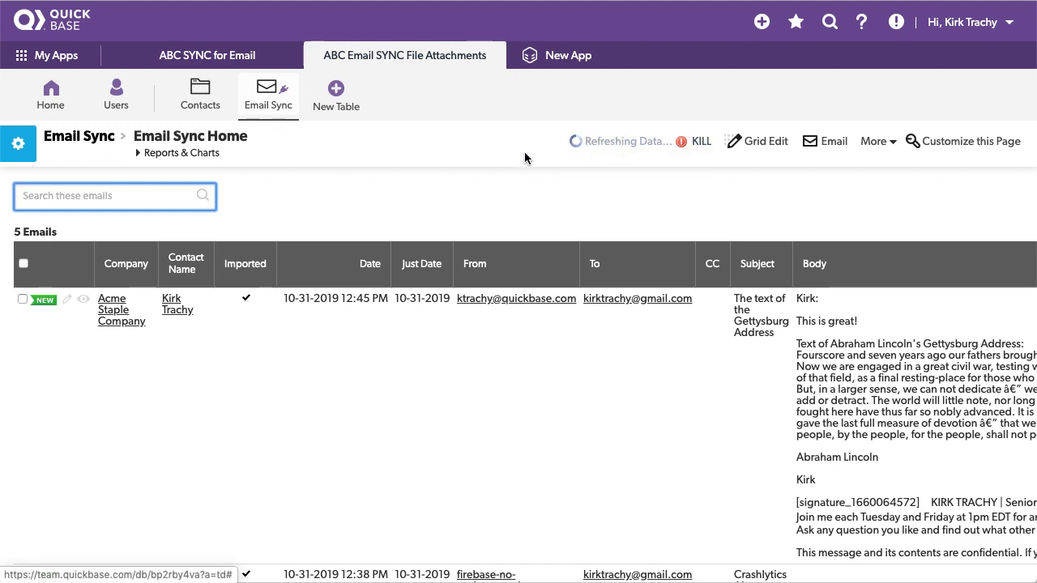
left_click(199, 96)
left_click(199, 96)
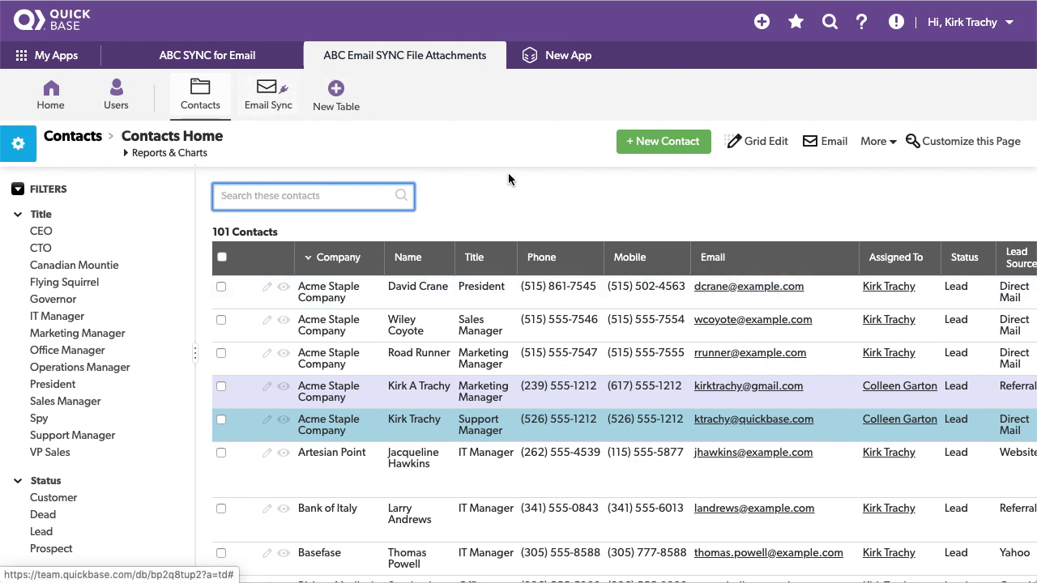
Scroll the 101-contact report to locate the QuickBase Reporting contact with one email
scroll(515, 173, "down", 2)
scroll(515, 173, "down", 2)
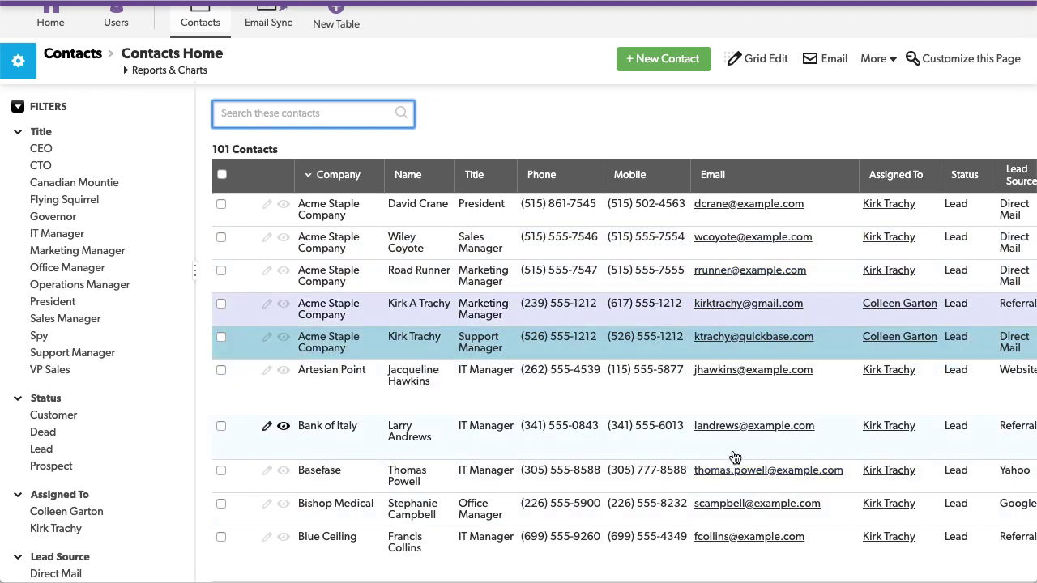
scroll(735, 458, "right", 4)
scroll(734, 457, "right", 1)
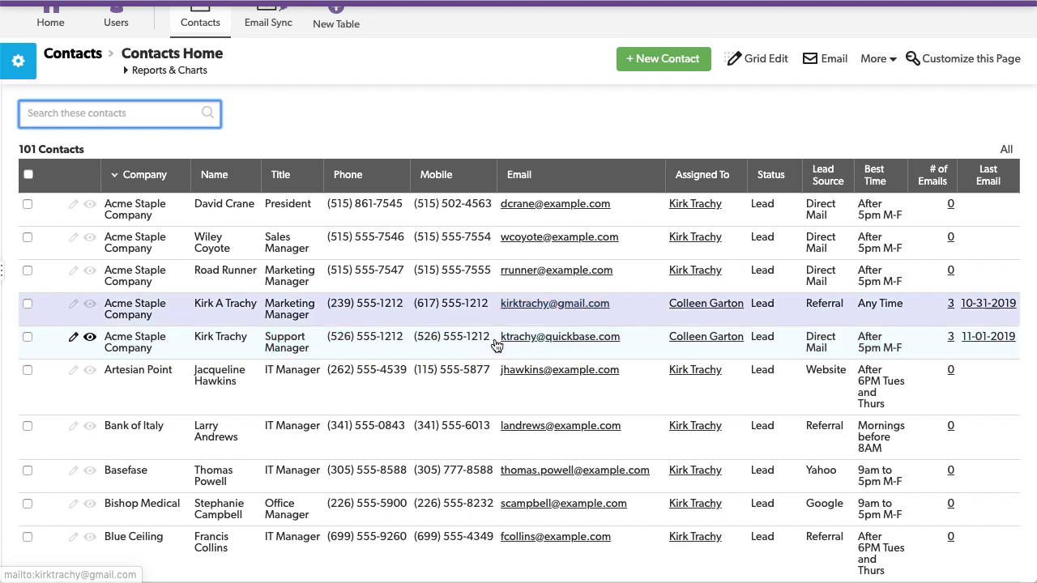
left_click(600, 344)
scroll(497, 419, "down", 10)
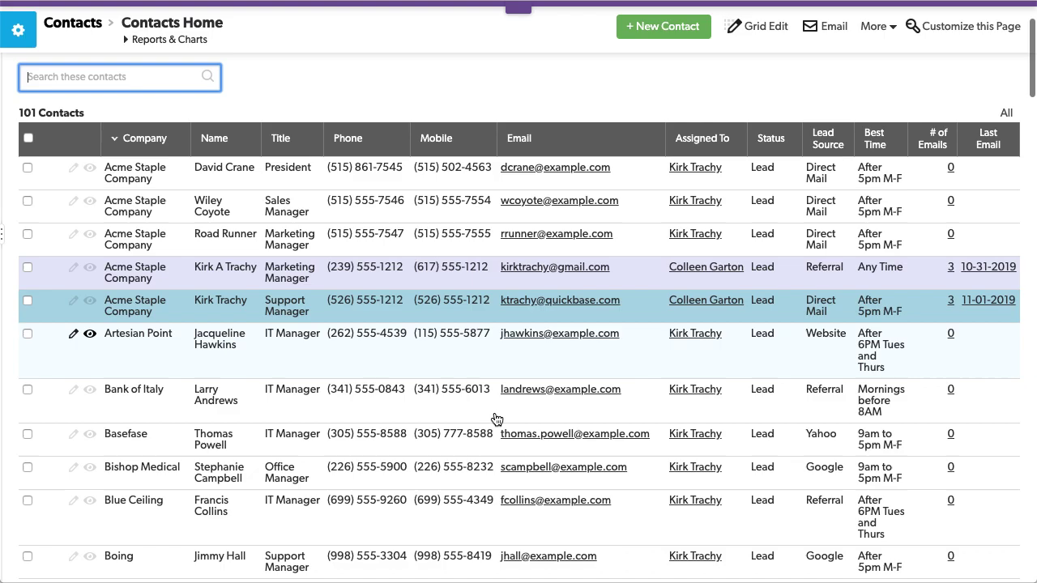
scroll(497, 419, "down", 20)
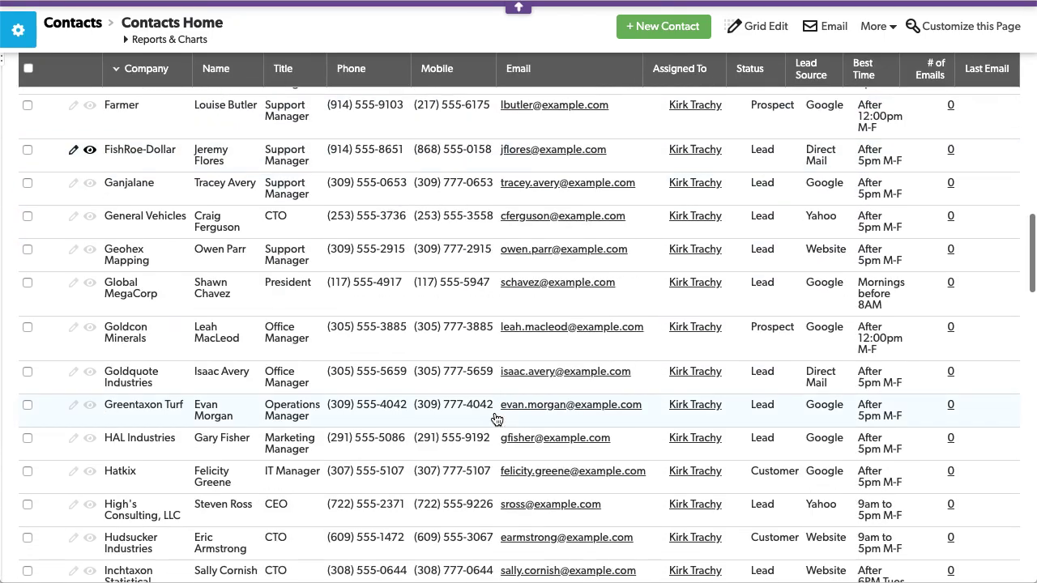
scroll(497, 419, "down", 2)
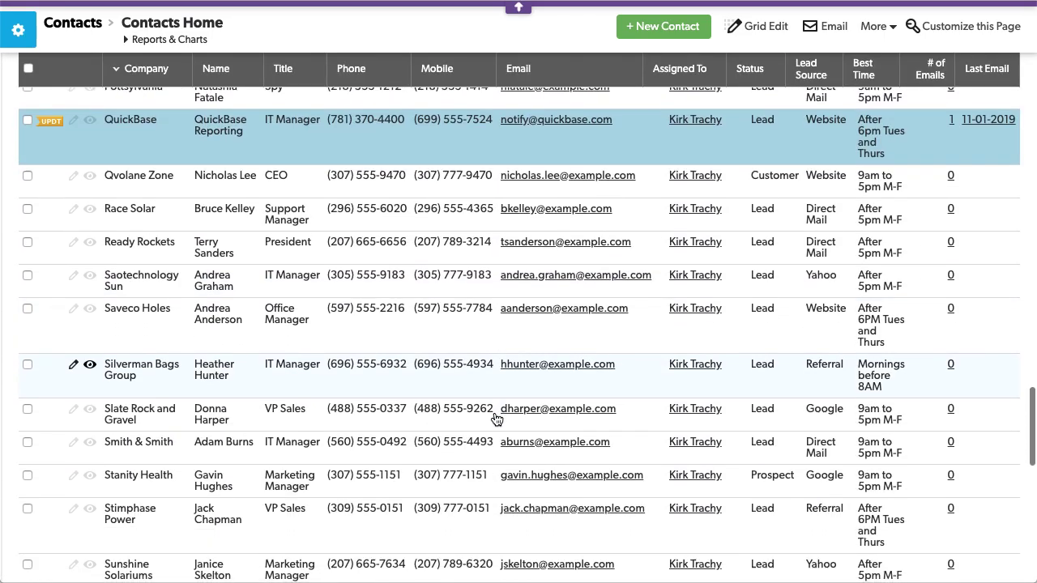
scroll(495, 419, "up", 2)
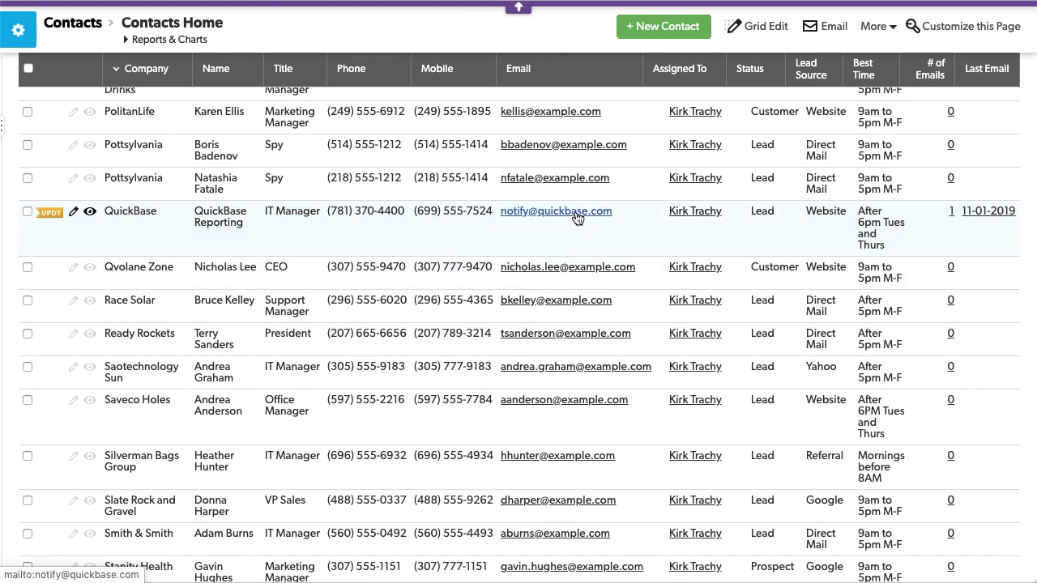
Open the QuickBase contact's Your Leads email record and download its Email Attachment file
left_click(953, 212)
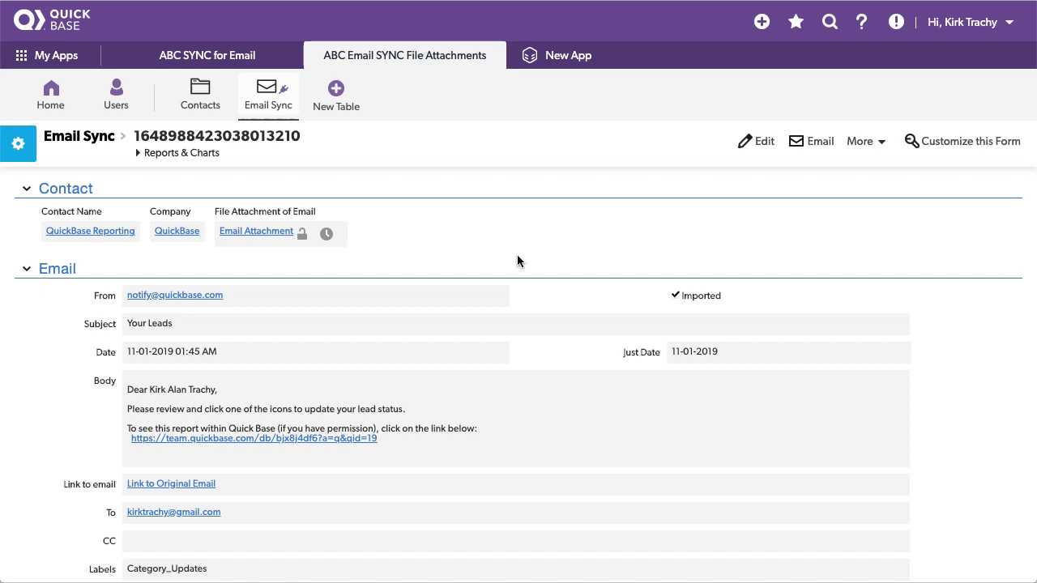
scroll(517, 255, "down", 3)
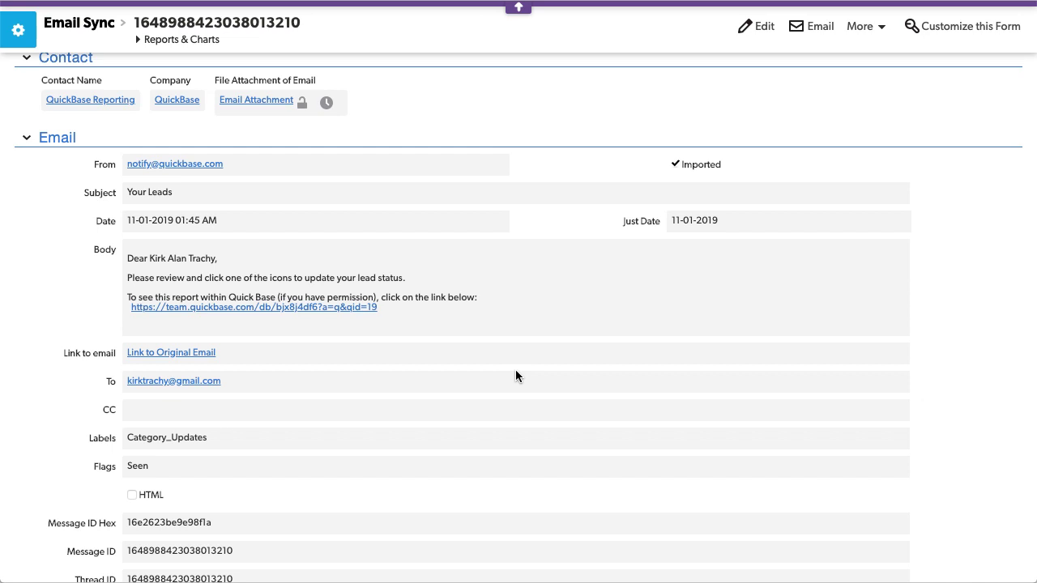
scroll(516, 369, "up", 3)
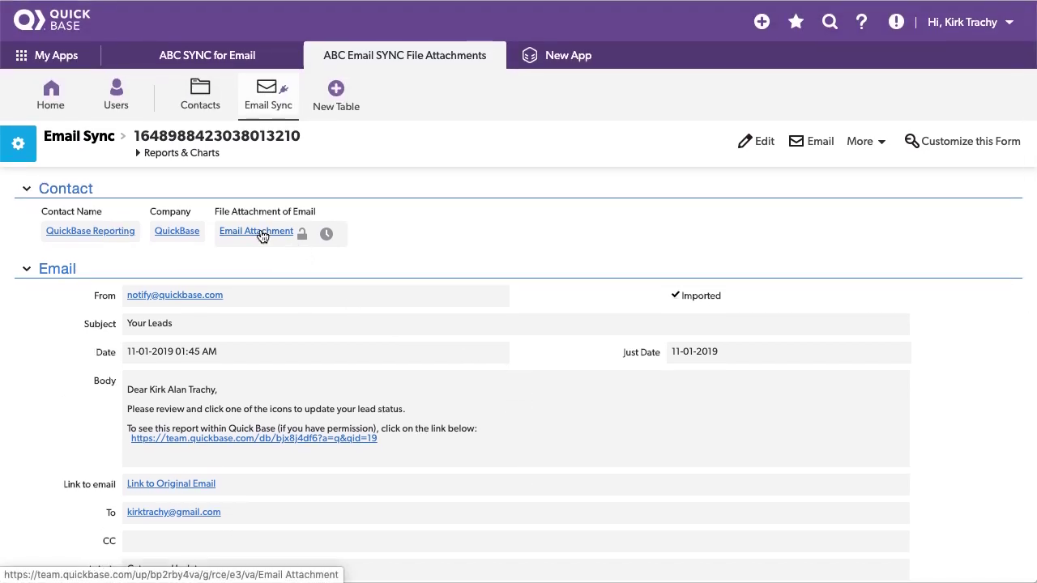
left_click(262, 234)
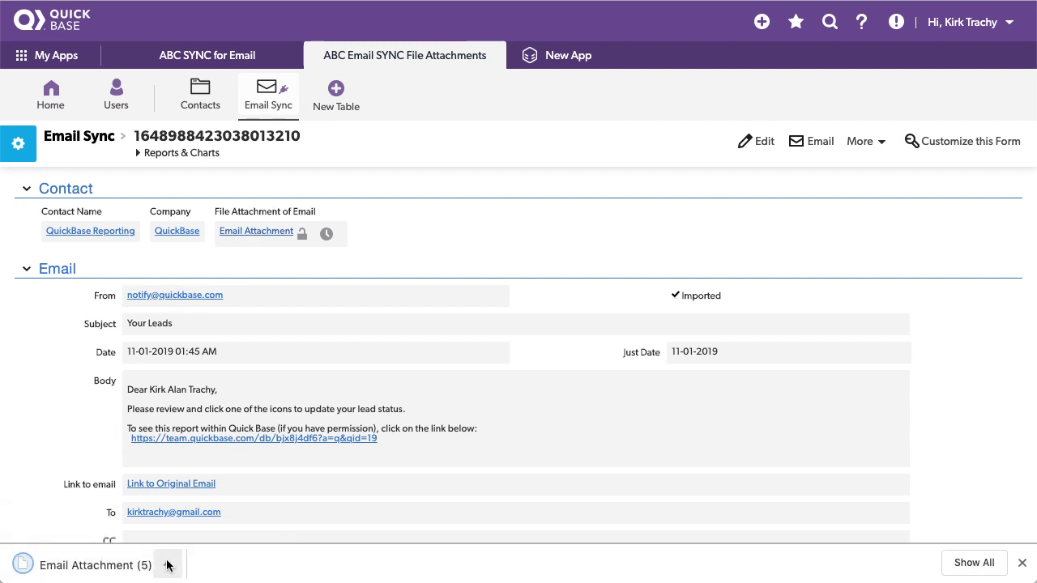
Open the downloaded Email Attachment (5) in TextEdit, read its text, then close the attachment windows
left_click(103, 562)
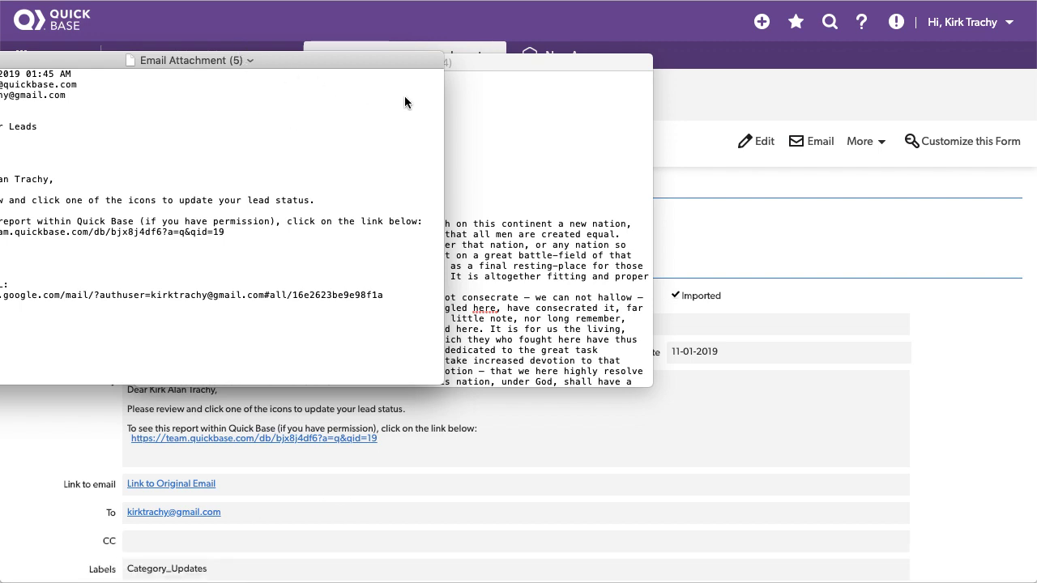
left_click(195, 60)
left_click(335, 56)
left_click_drag(335, 57, 563, 95)
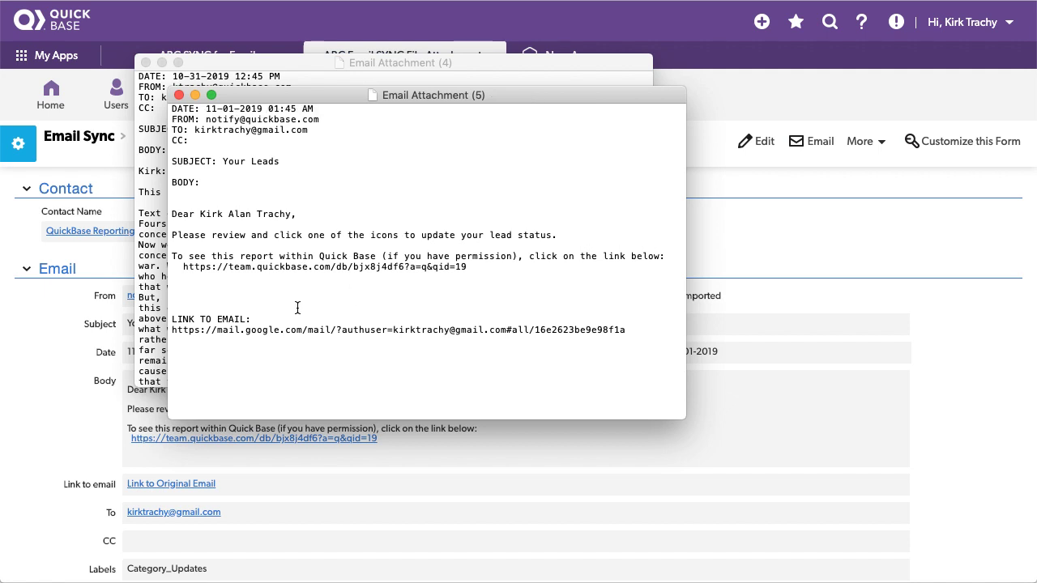
left_click(261, 28)
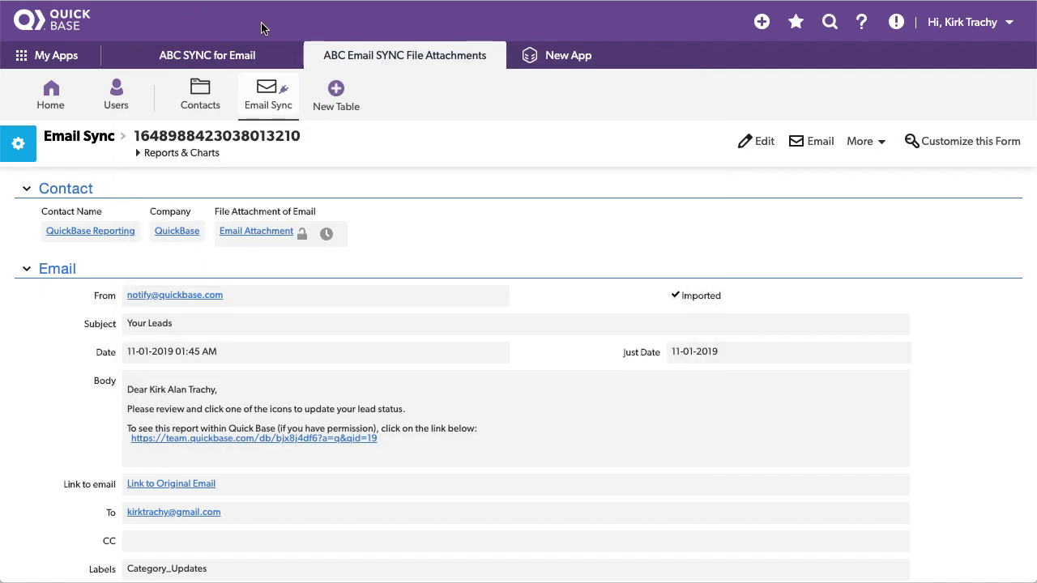
From the Email Sync table, open the New Nestle Idea Generator! record and review its Base 64 fields
left_click(398, 59)
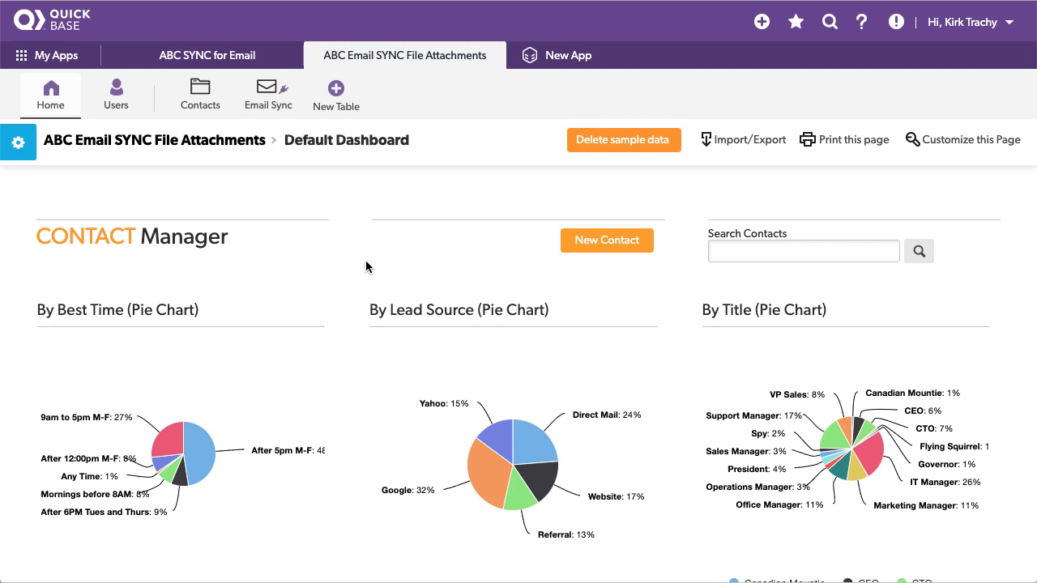
left_click(270, 93)
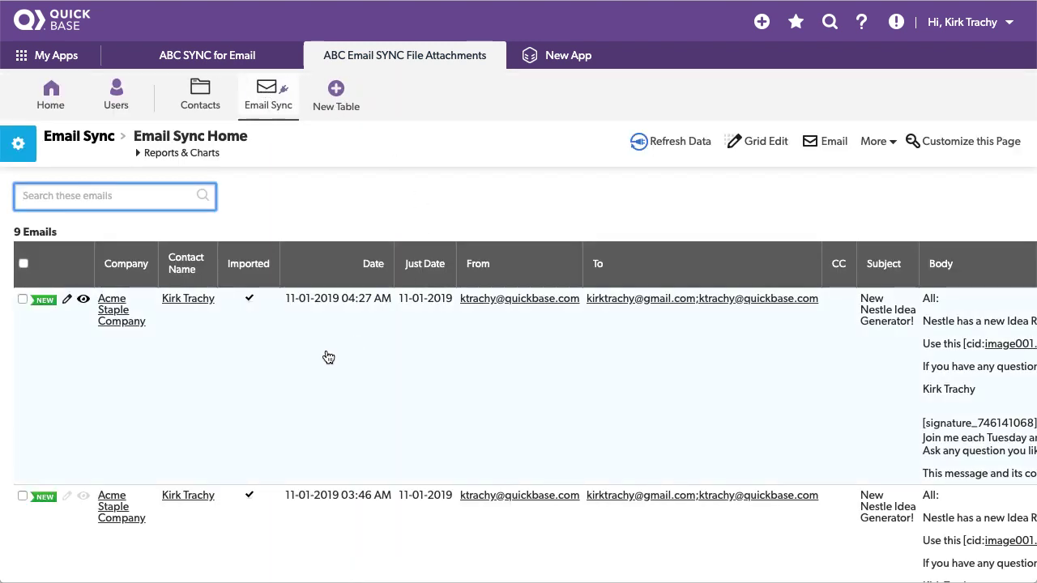
left_click(83, 299)
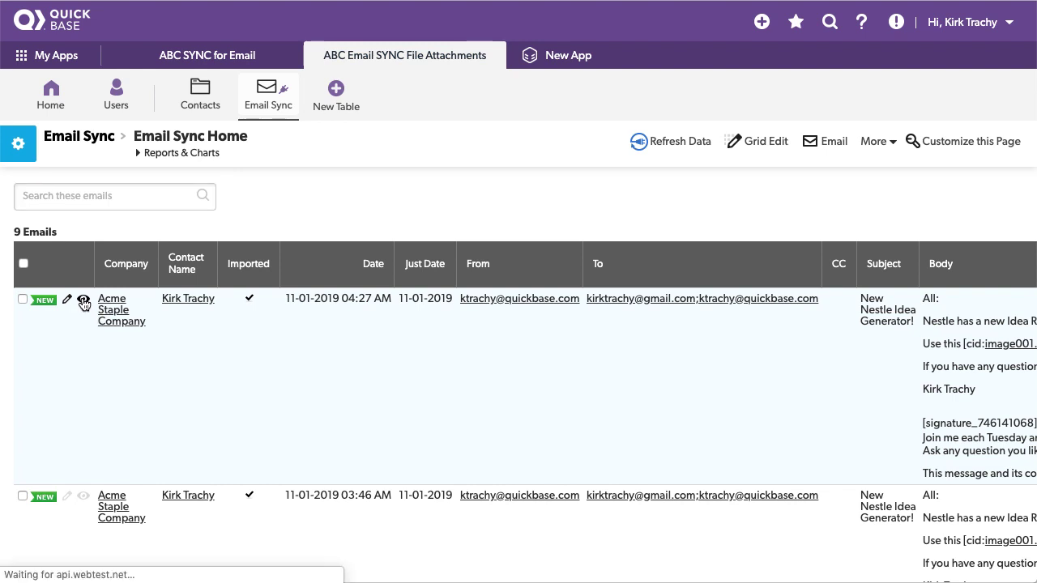
scroll(402, 384, "down", 2)
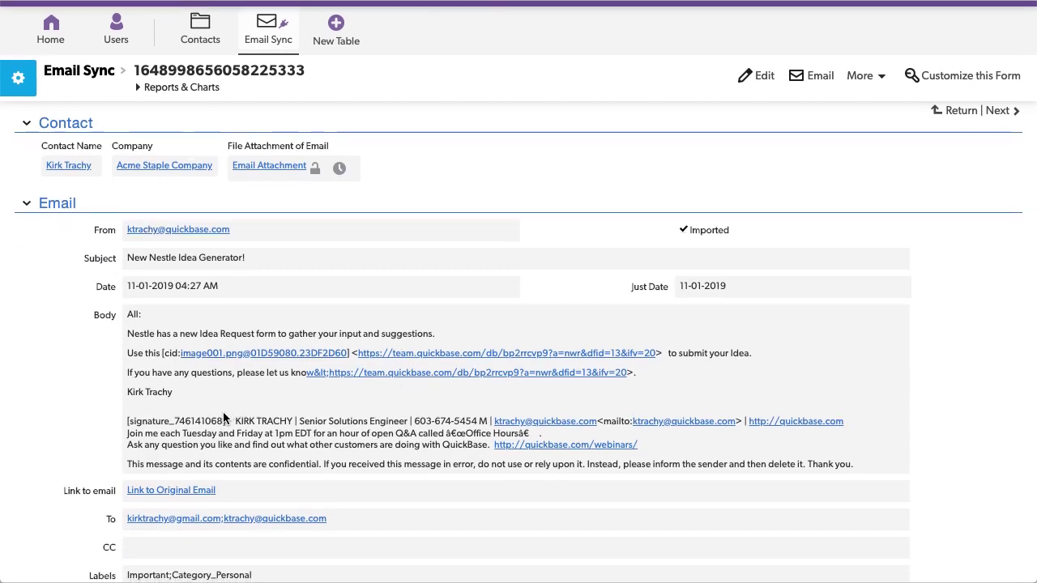
scroll(222, 412, "down", 5)
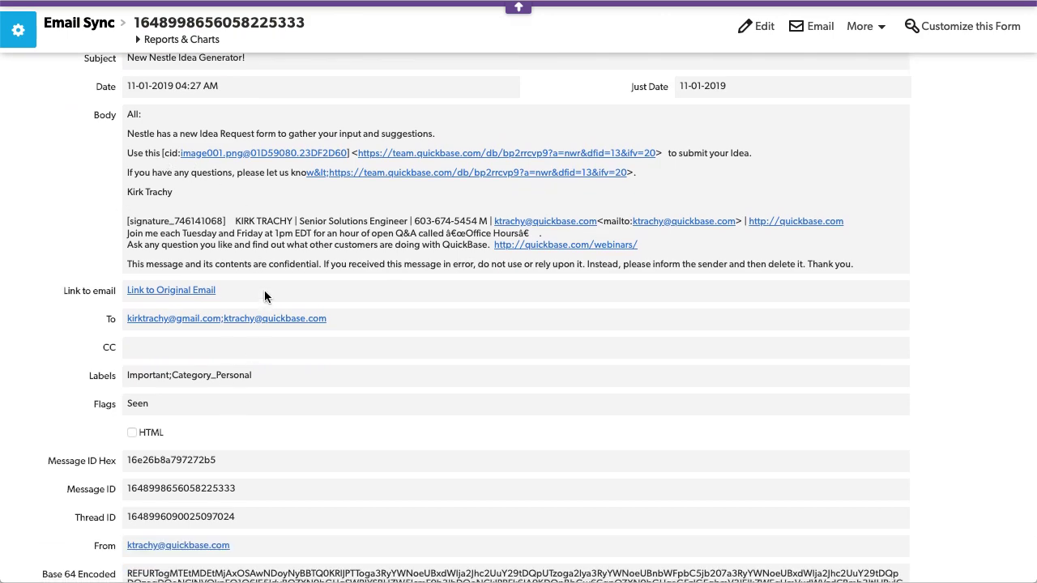
scroll(277, 335, "down", 8)
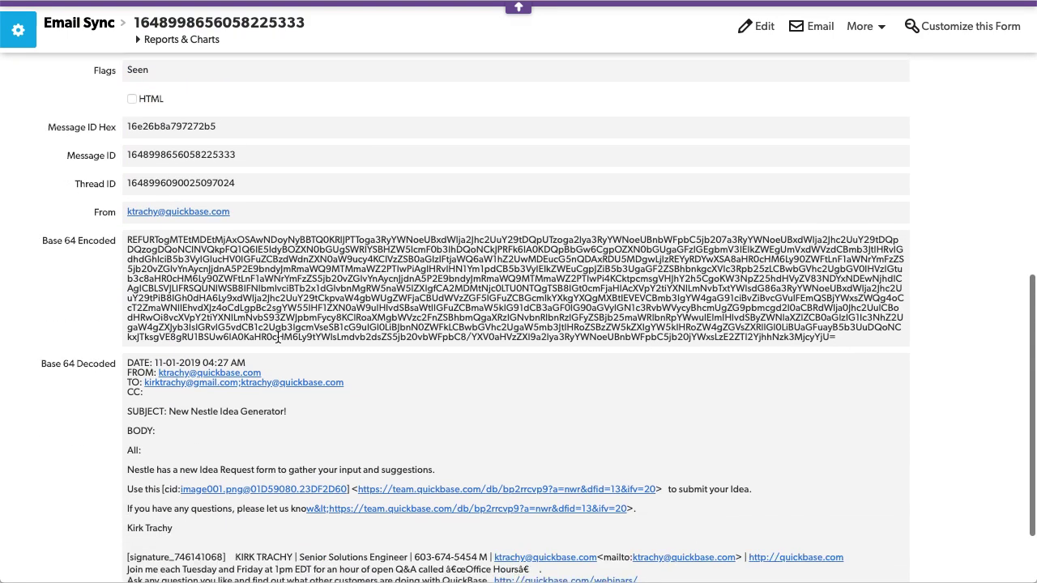
scroll(278, 337, "down", 1)
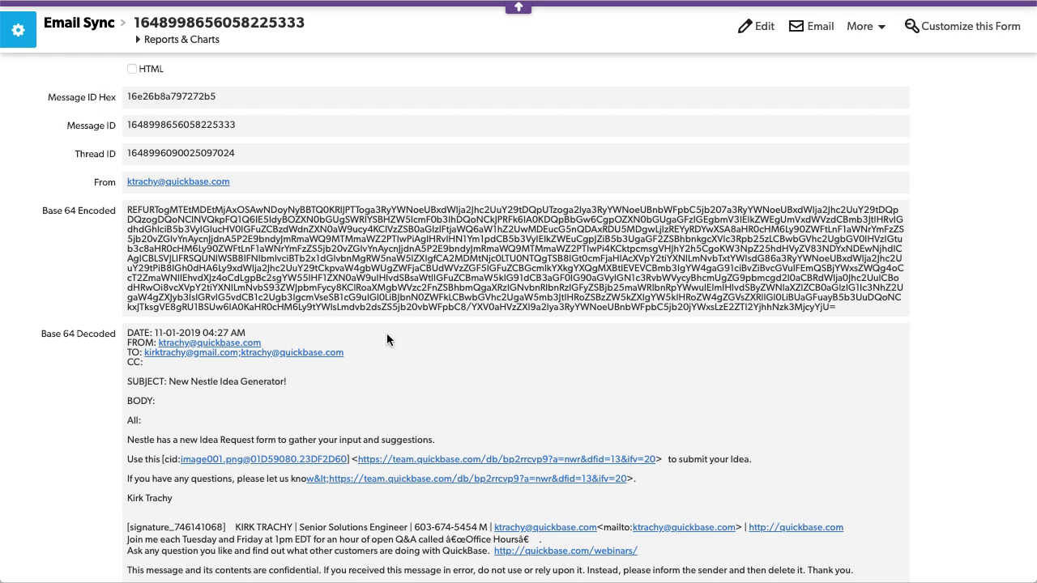
scroll(329, 277, "down", 2)
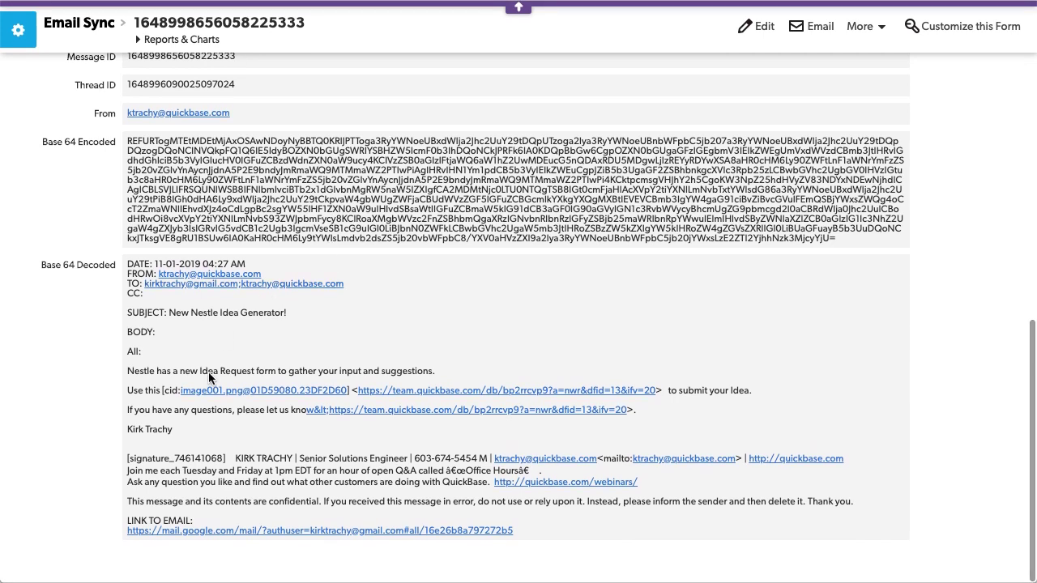
scroll(289, 405, "up", 10)
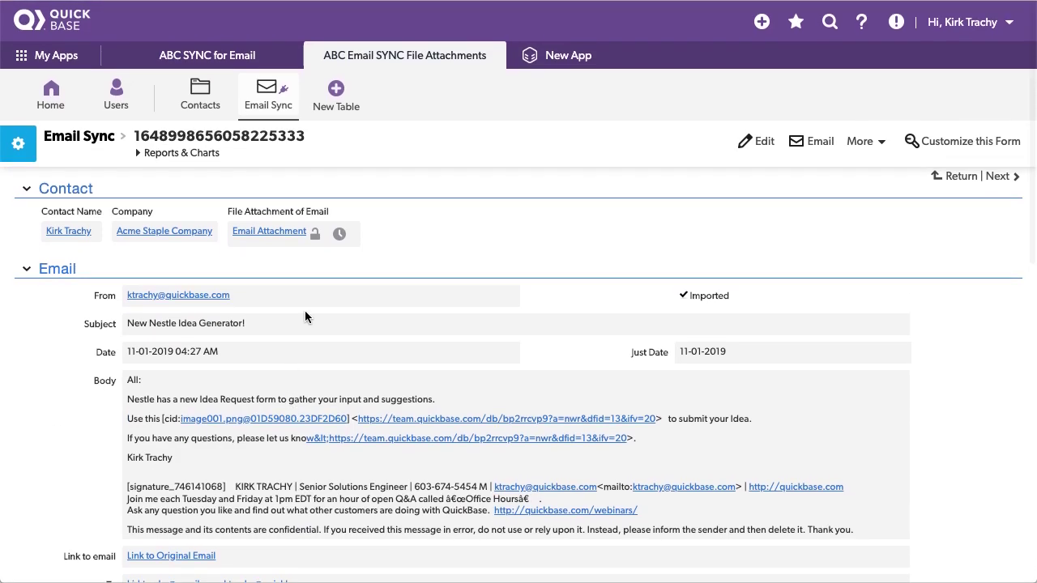